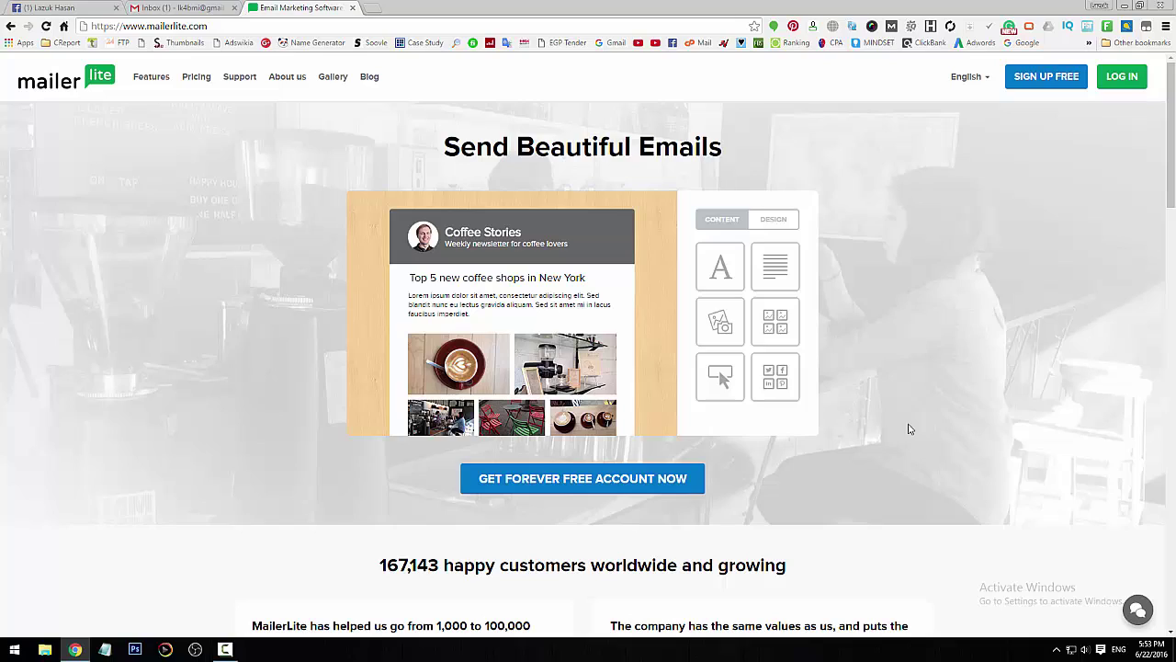
- Load lazuk.net/mailerlite in a new Chrome tab to reach the MailerLite homepage
scroll(926, 401, down, 15)
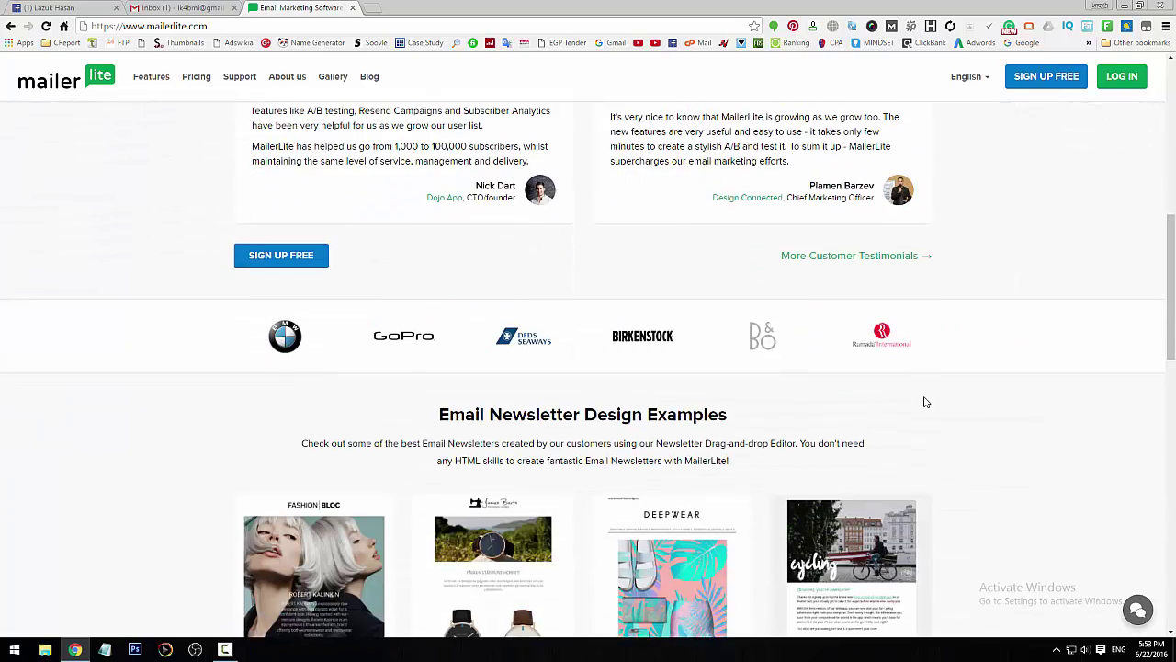
scroll(981, 492, up, 15)
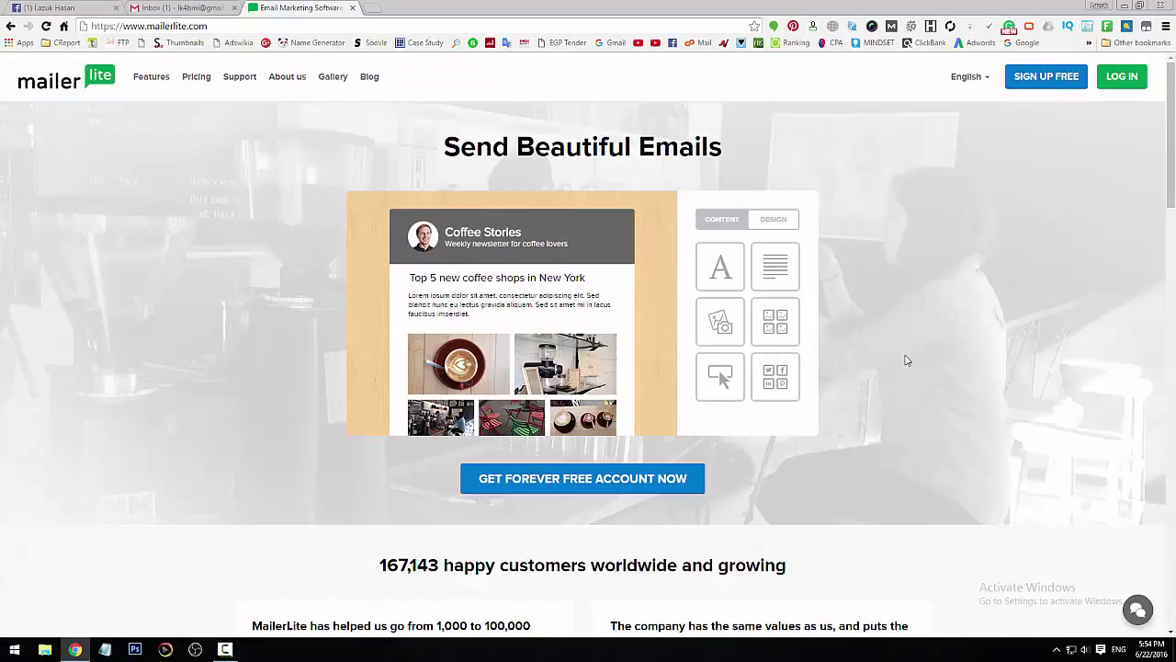
scroll(906, 359, down, 4)
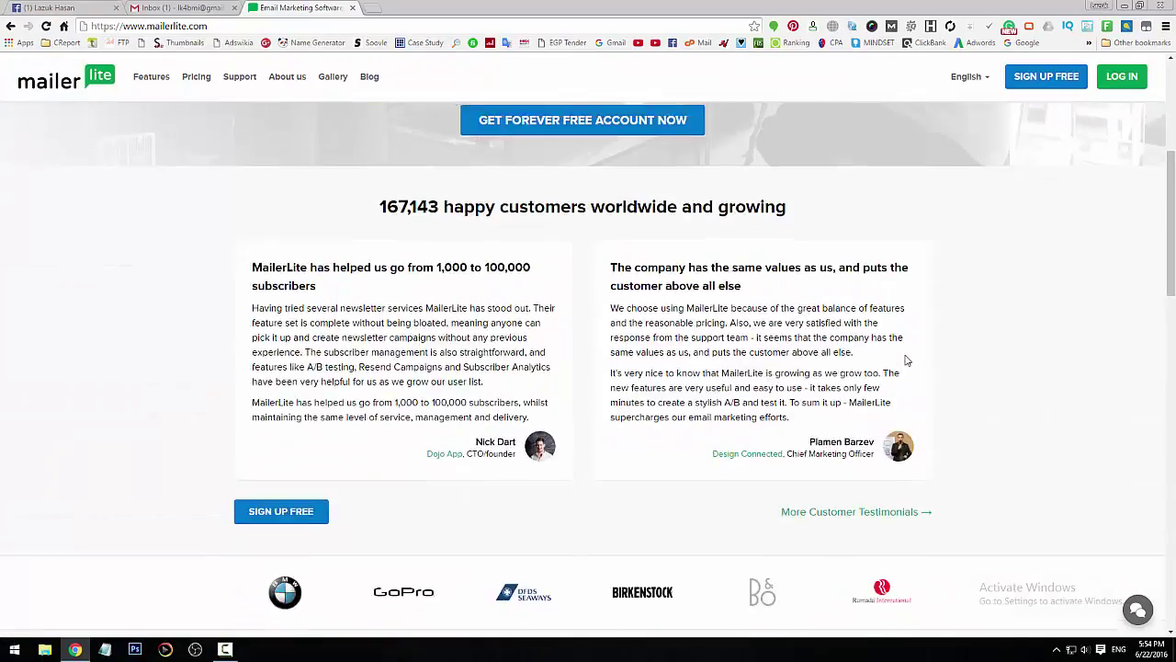
scroll(906, 359, up, 4)
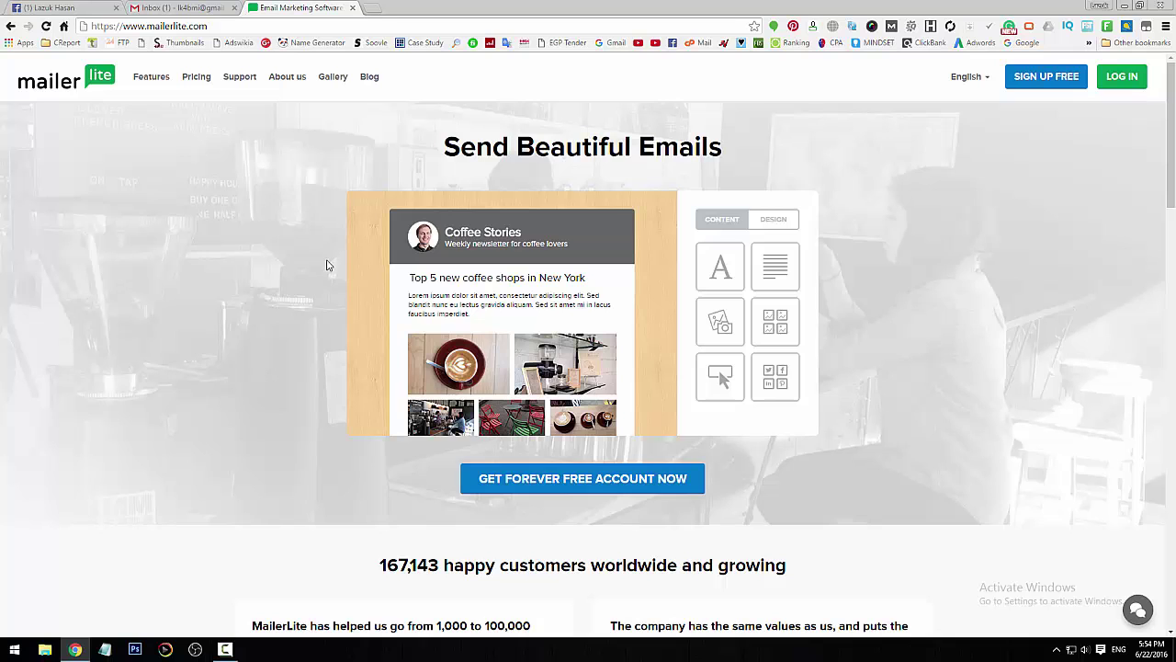
key(ctrl+t)
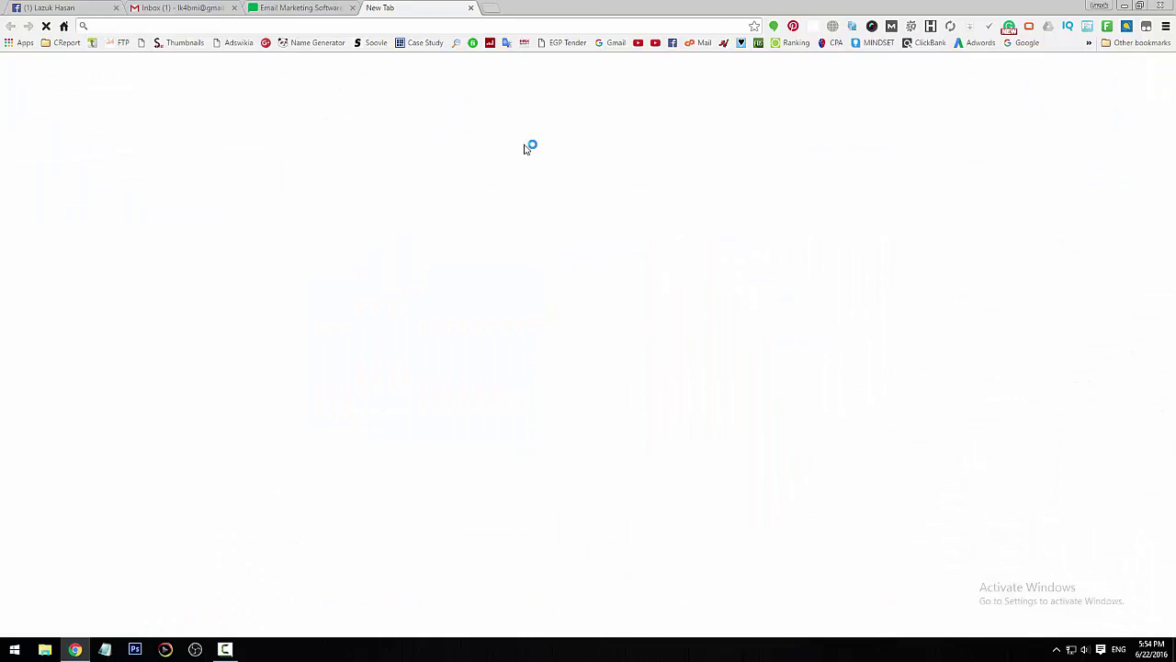
text(lazuk.net)
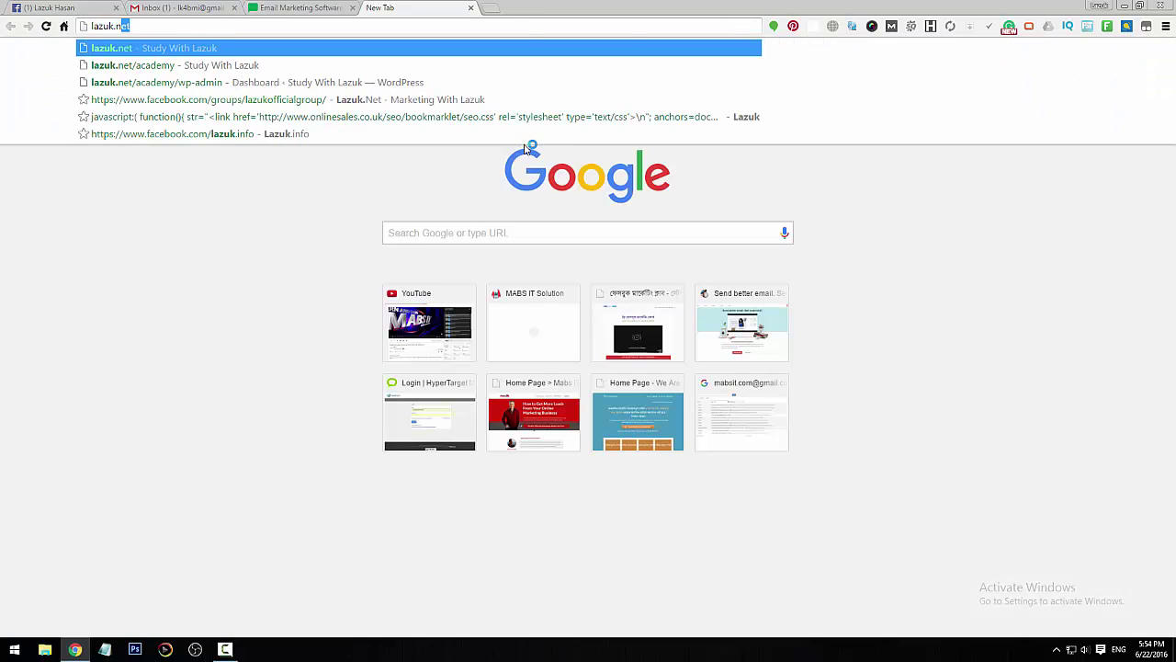
text(/mailerli)
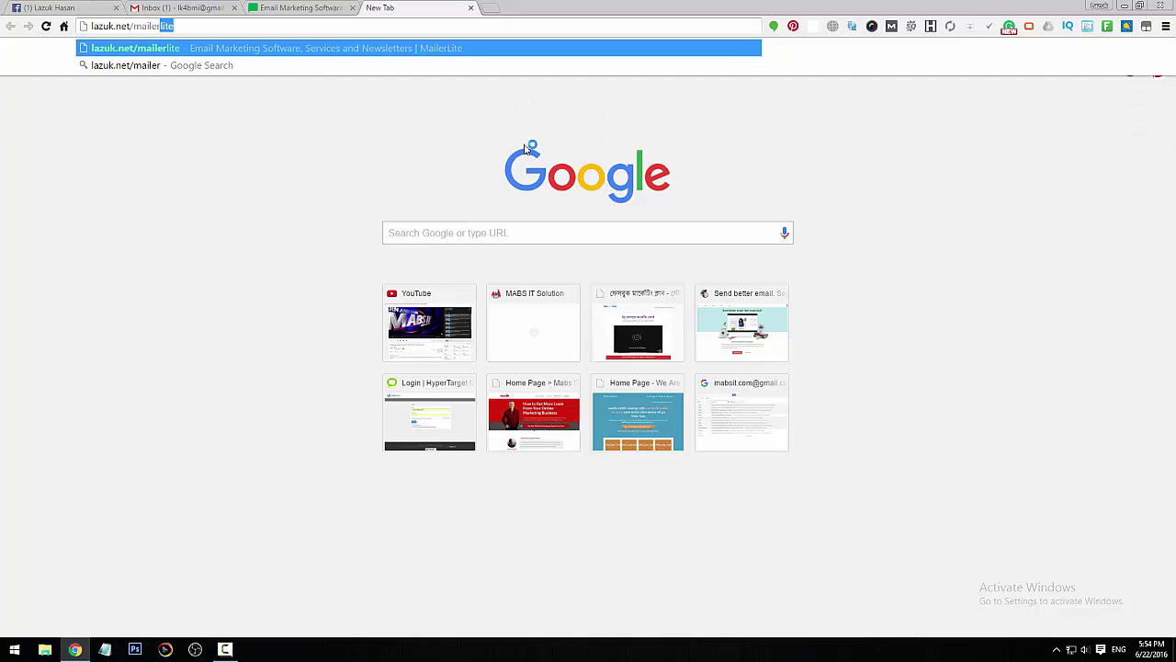
text(te)
key(Return)
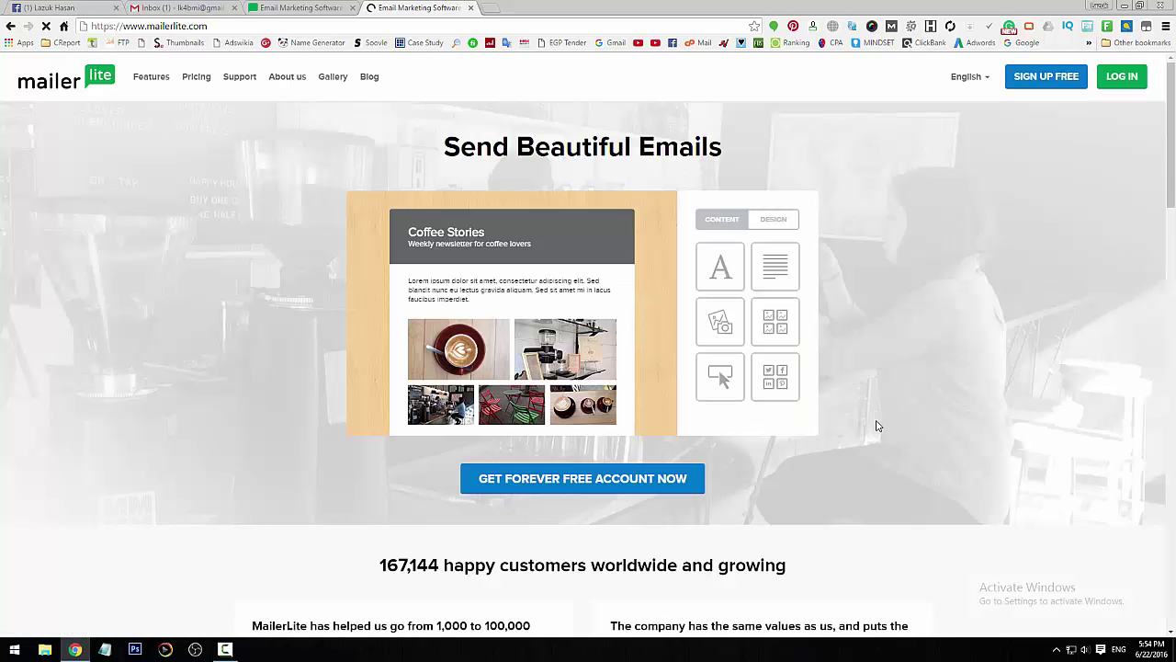
- Close the duplicate MailerLite tab and start the free signup with SIGN UP FREE
scroll(860, 416, down, 3)
scroll(859, 412, up, 3)
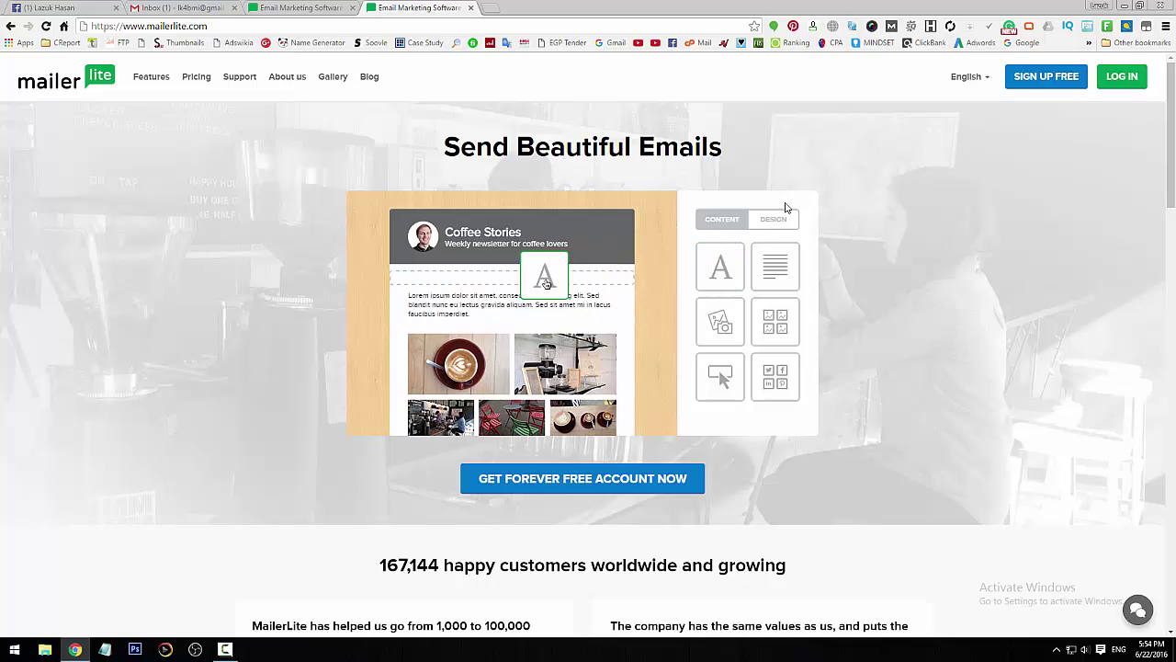
click(354, 8)
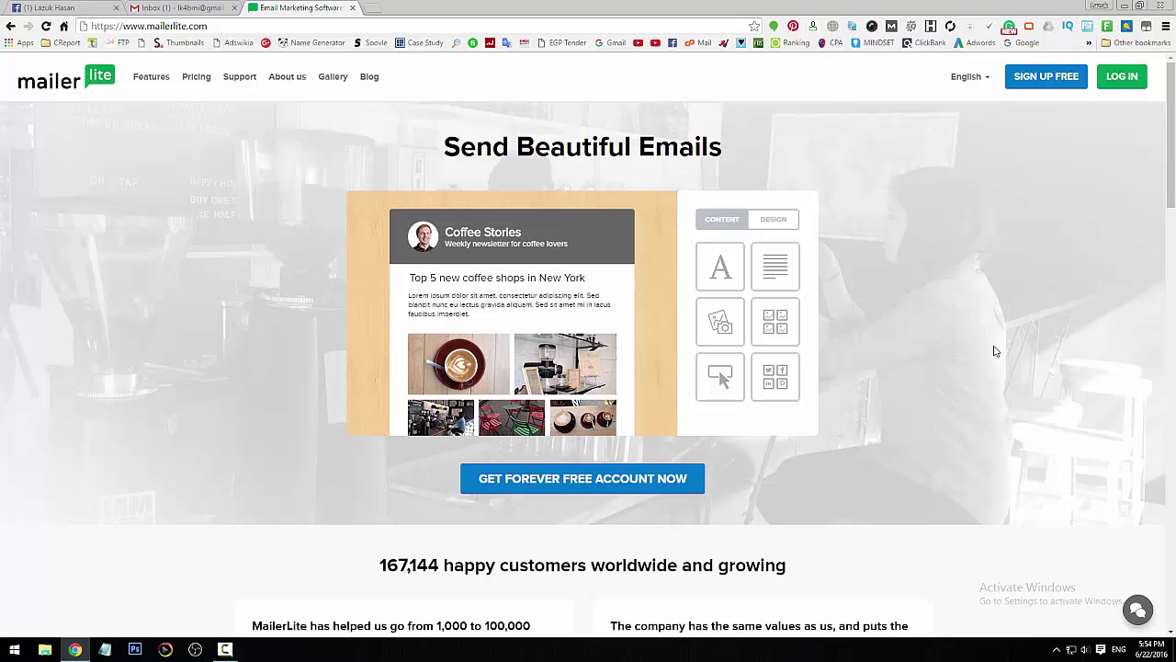
click(1046, 81)
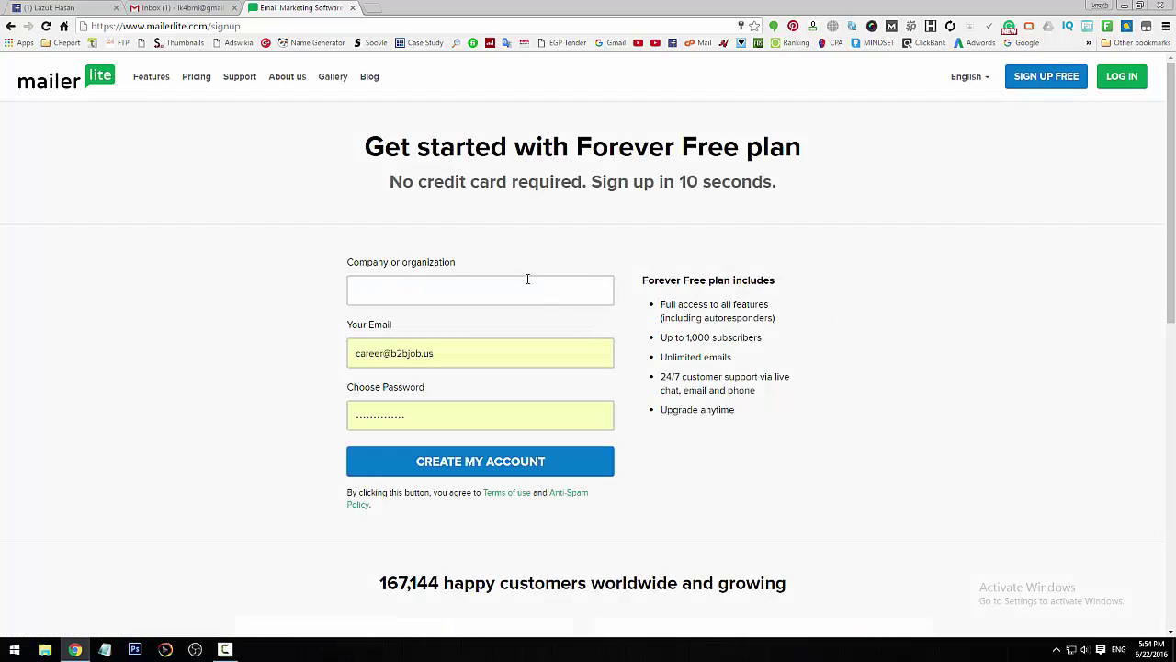
- Enter ReviewPort.Net as the company name and clear the prefilled email address
click(407, 287)
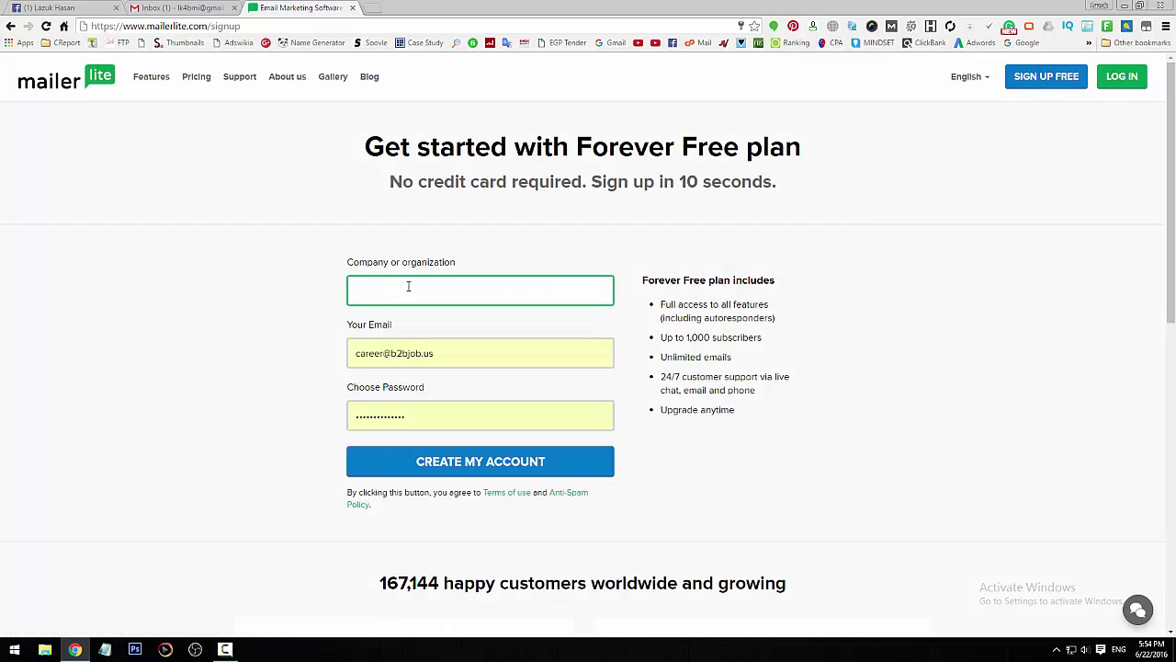
text(ReviewPort.Net)
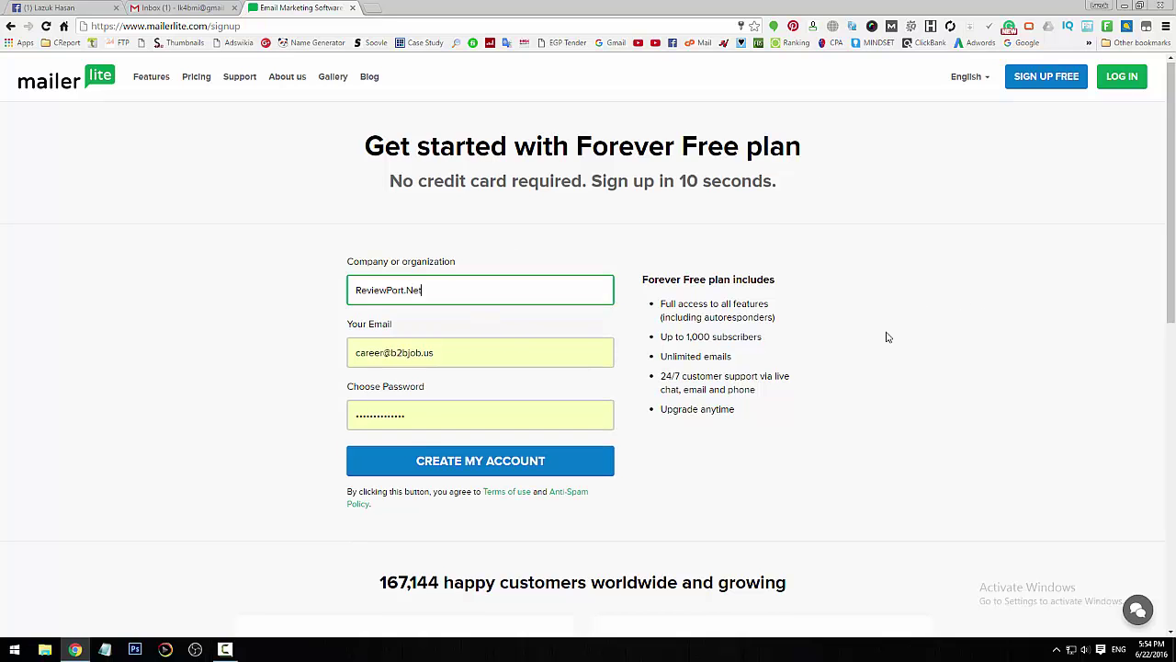
scroll(888, 336, down, 2)
scroll(886, 370, up, 2)
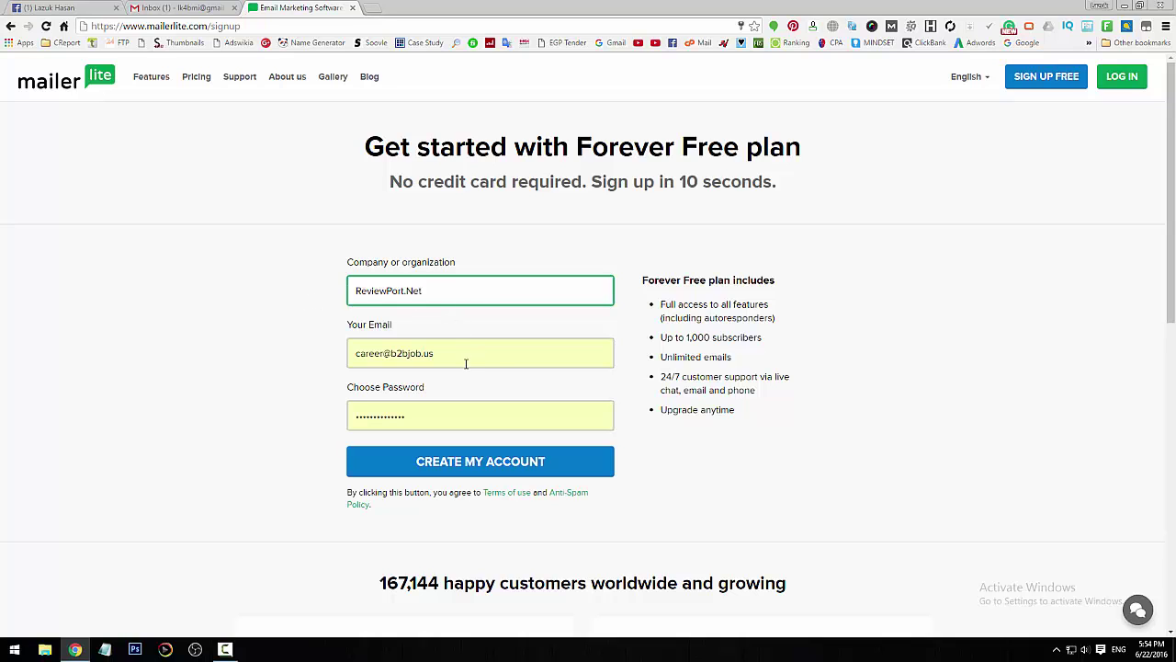
key(Tab)
key(Delete)
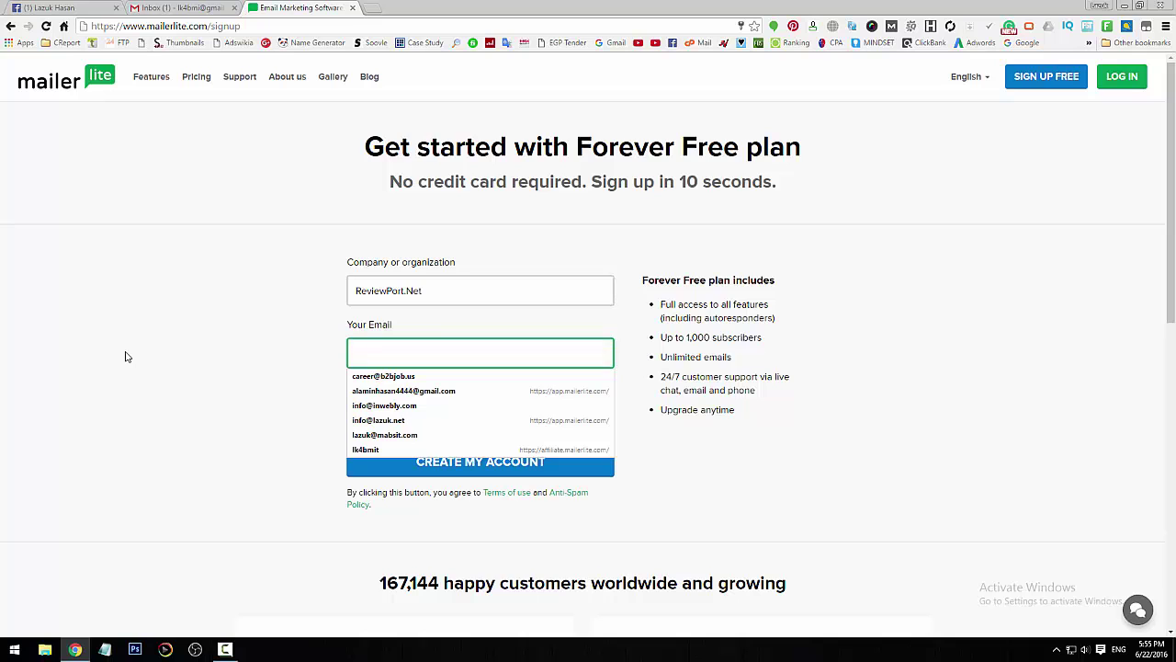
click(162, 366)
- Copy the Gmail account's email address from its account details in Gmail
click(174, 8)
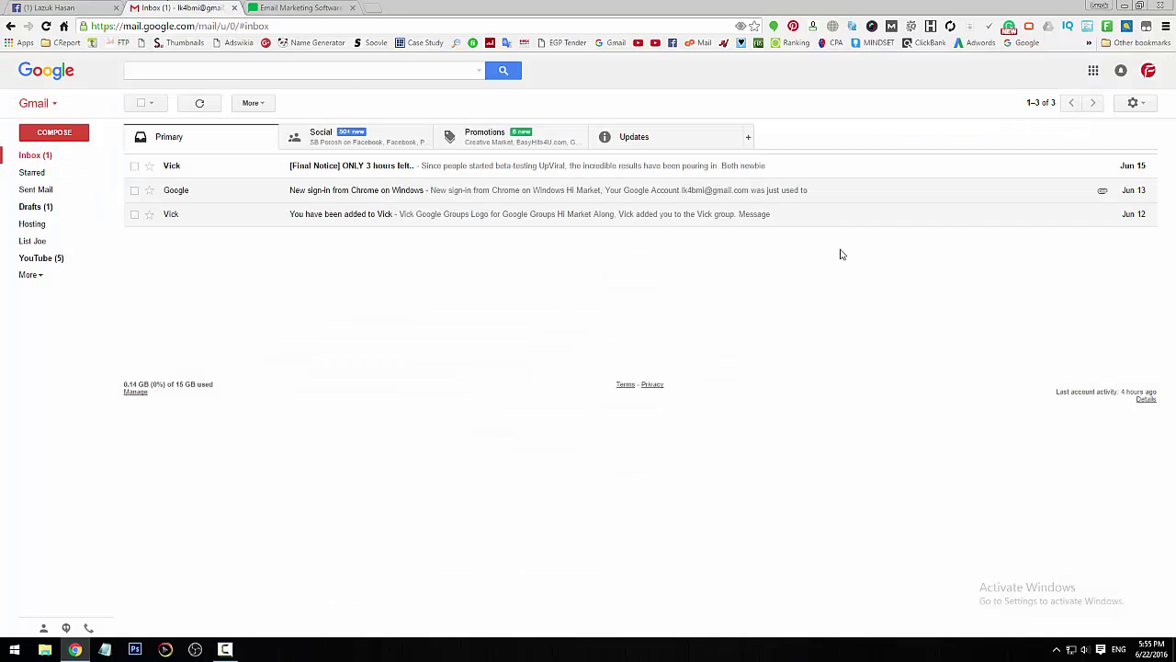
click(1148, 71)
drag(1115, 110, 1047, 114)
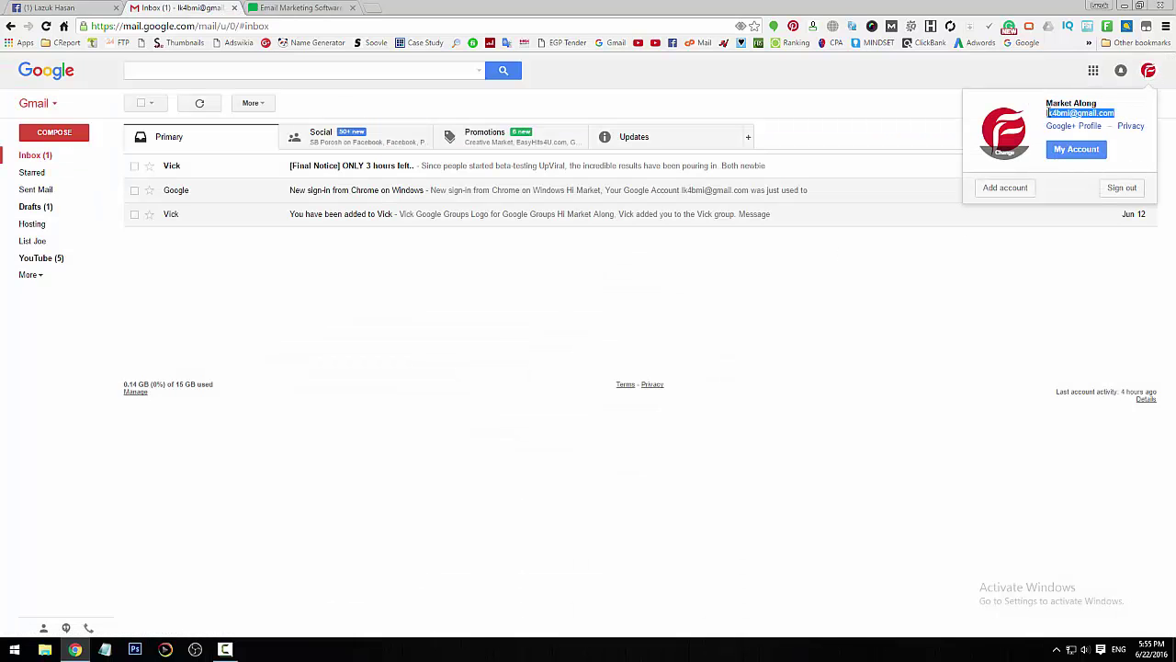
right_click(1052, 112)
click(1053, 121)
- Paste the copied Gmail address, replace the autofilled password, and create the account
click(331, 8)
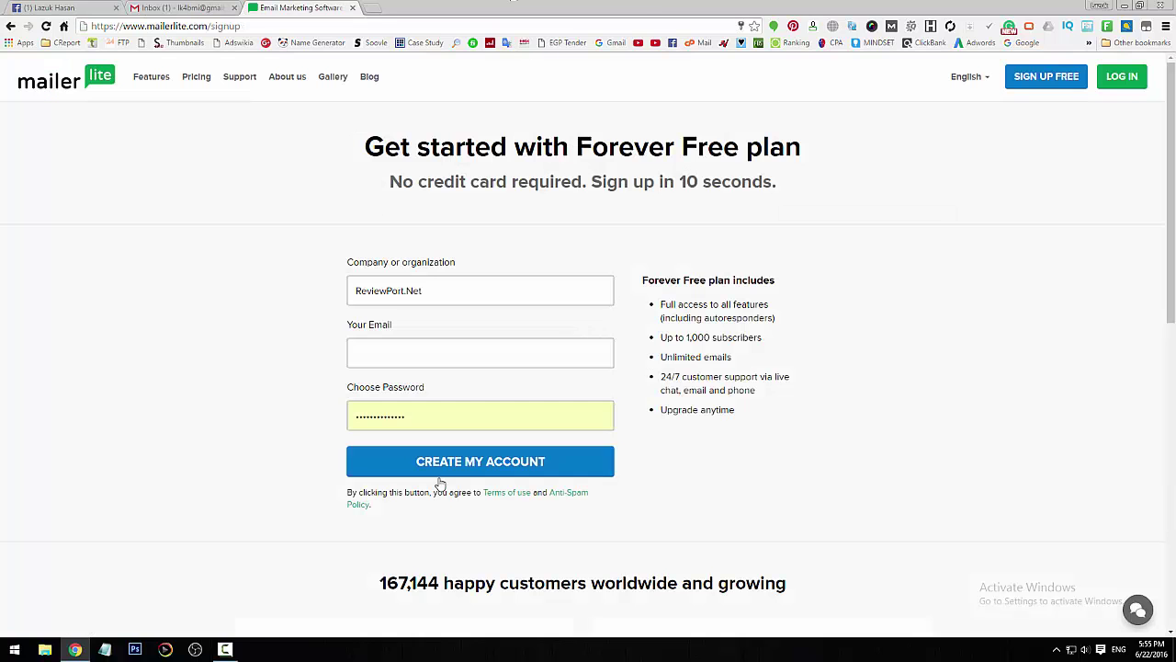
click(392, 350)
key(ctrl+v)
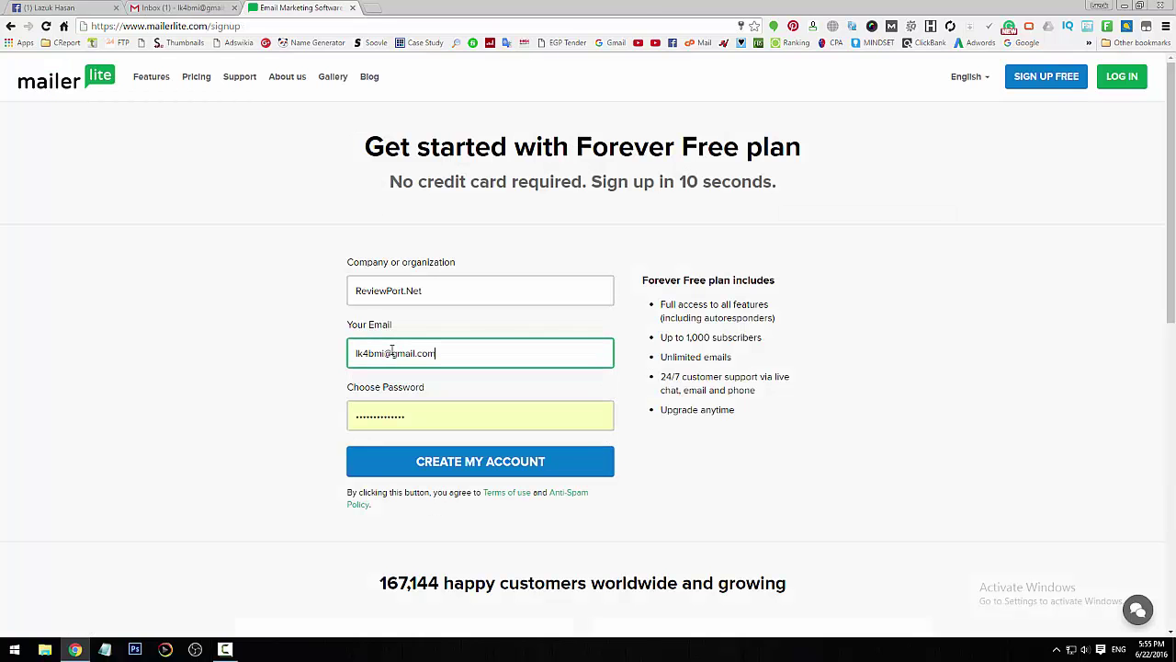
click(341, 386)
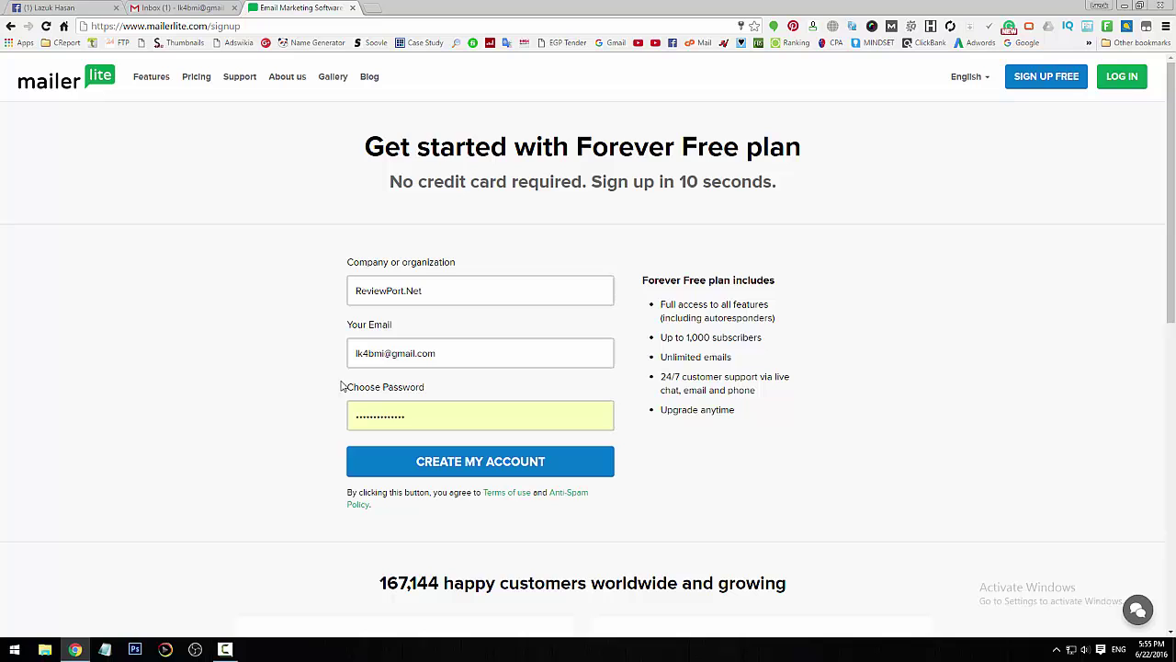
double_click(451, 415)
text(l)
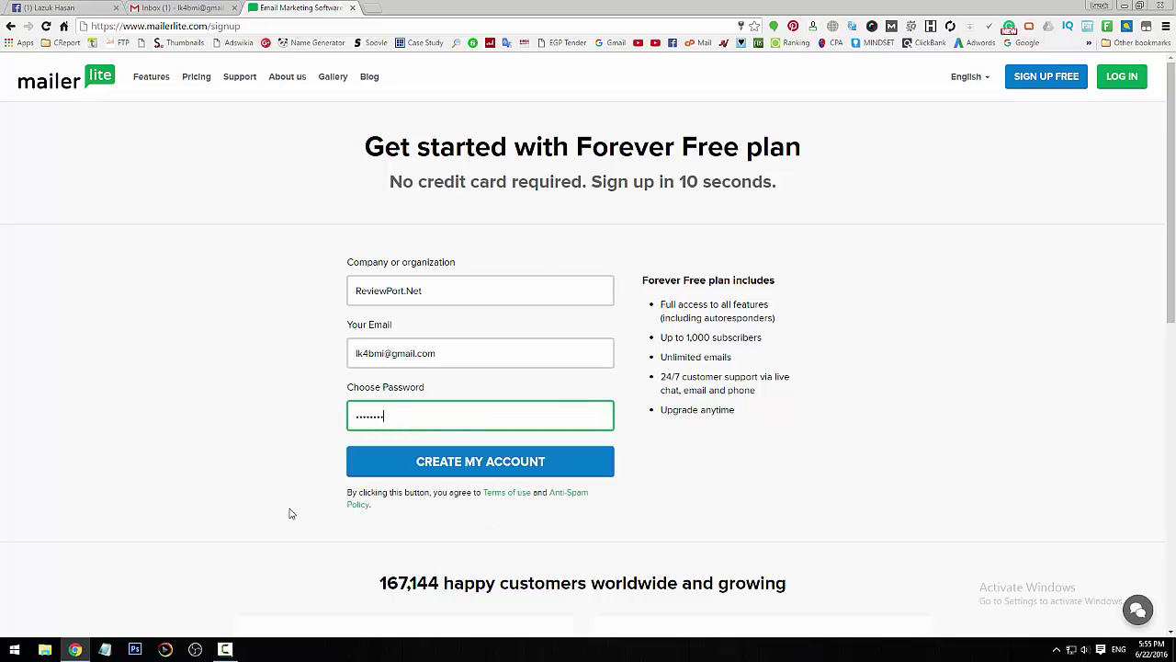
click(474, 467)
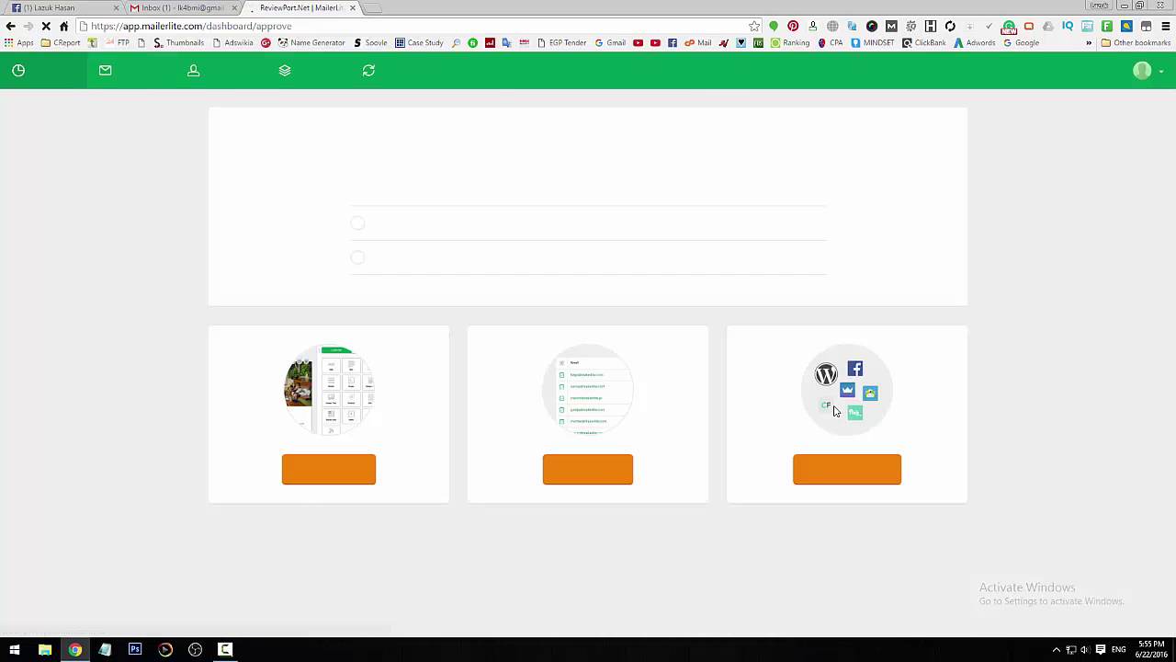
- Dismiss Chrome's save-password prompt and go to Complete your profile from the welcome dashboard
click(1095, 377)
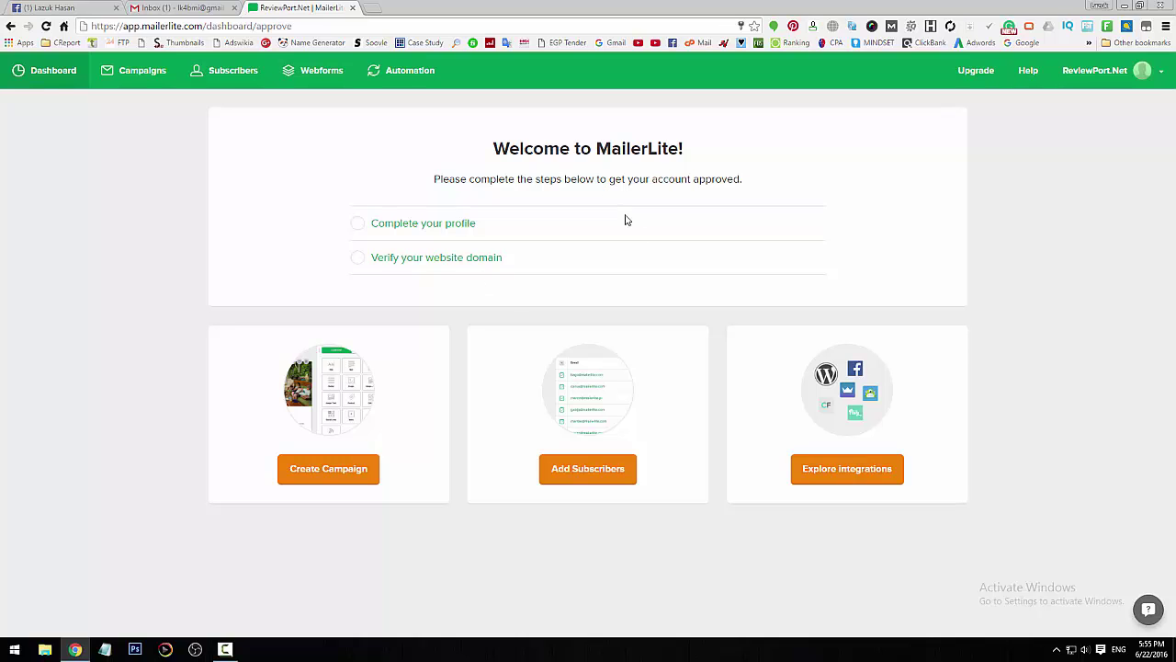
click(429, 229)
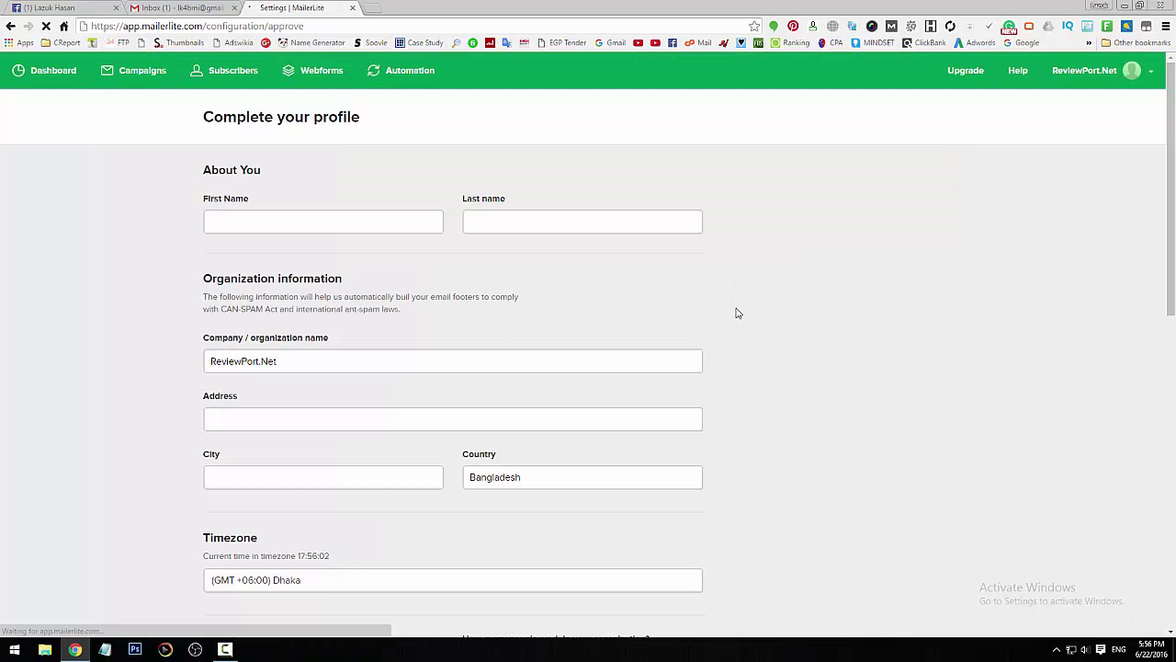
- Fill in the first and last name fields of the profile
scroll(798, 363, down, 2)
scroll(798, 362, up, 2)
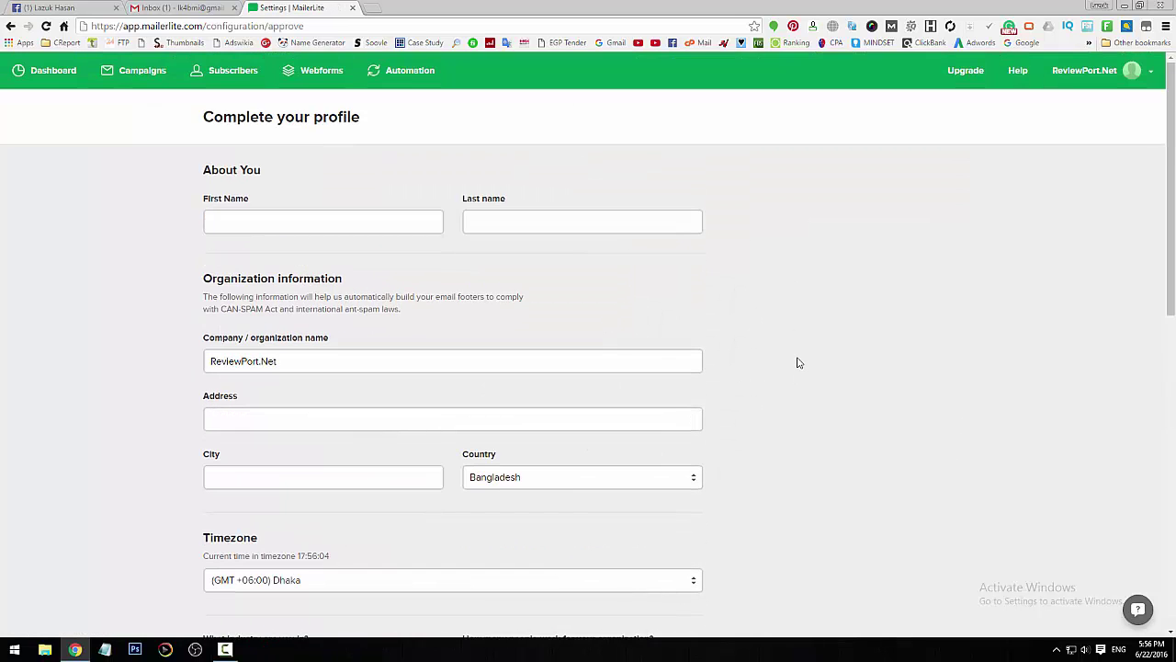
scroll(798, 362, down, 7)
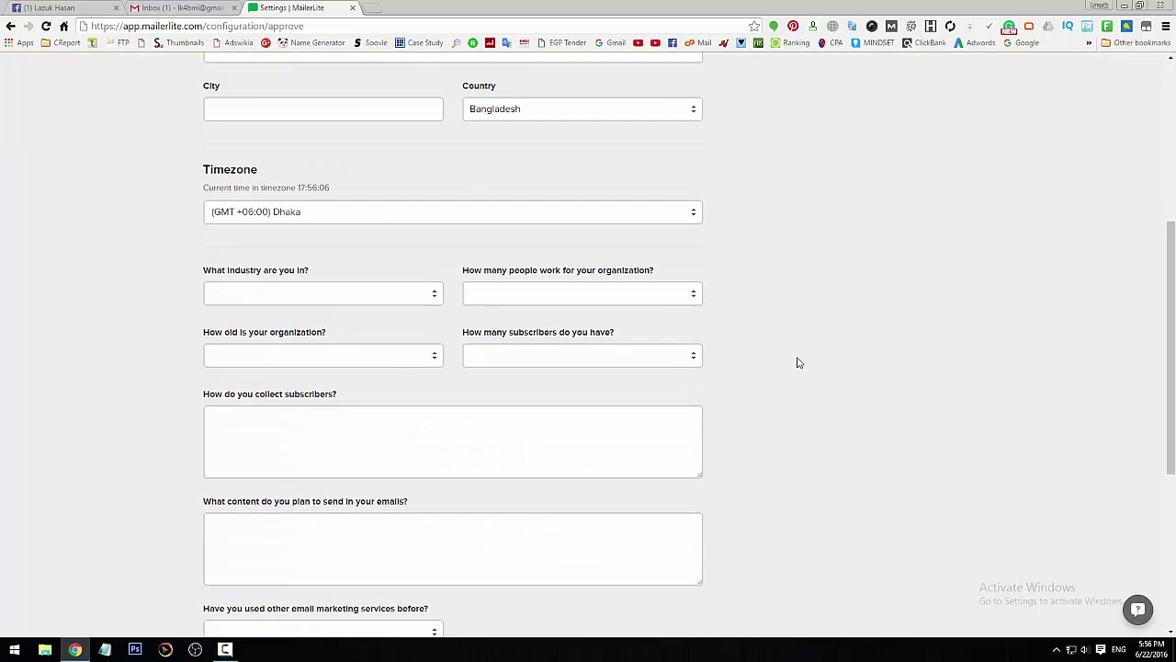
scroll(798, 362, up, 7)
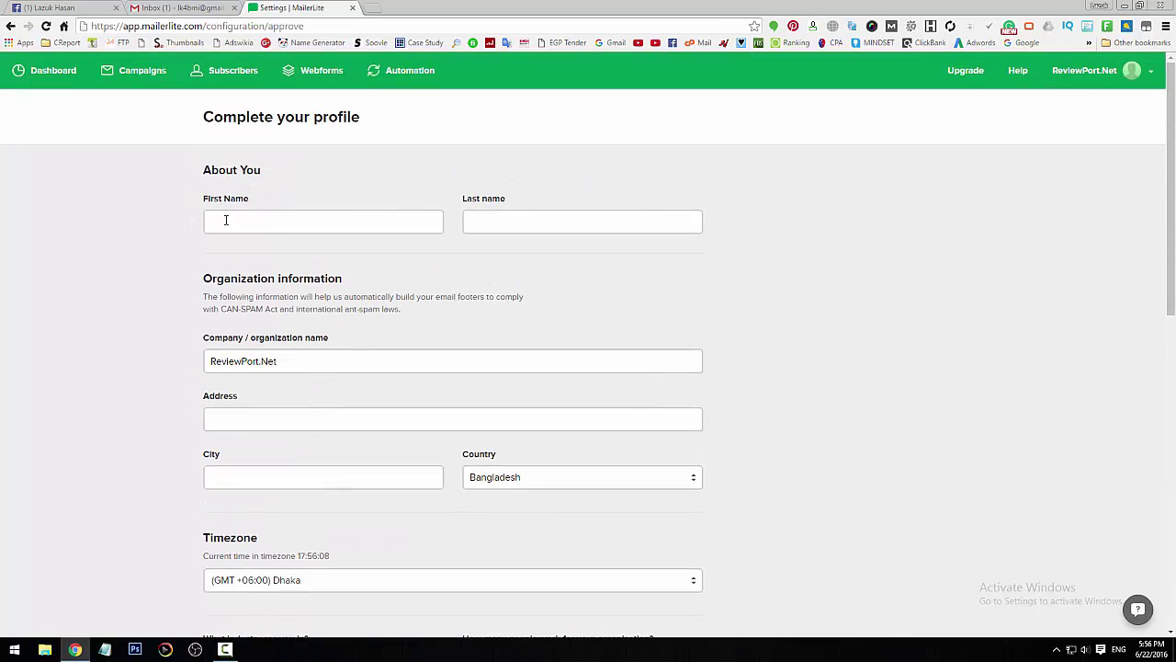
click(276, 224)
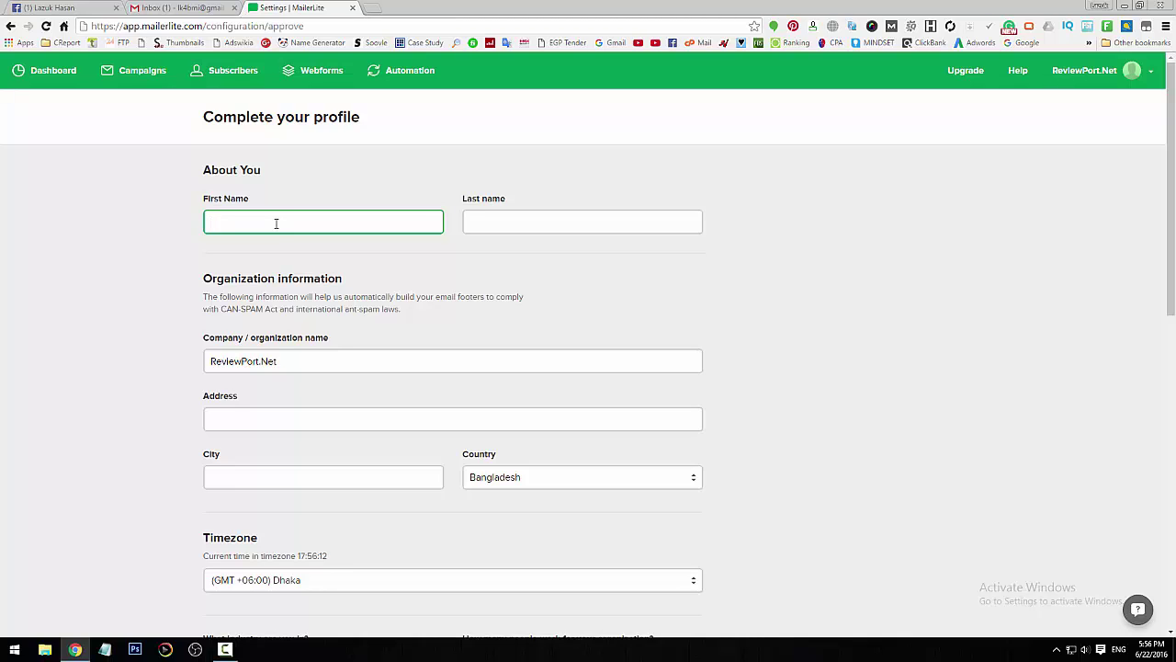
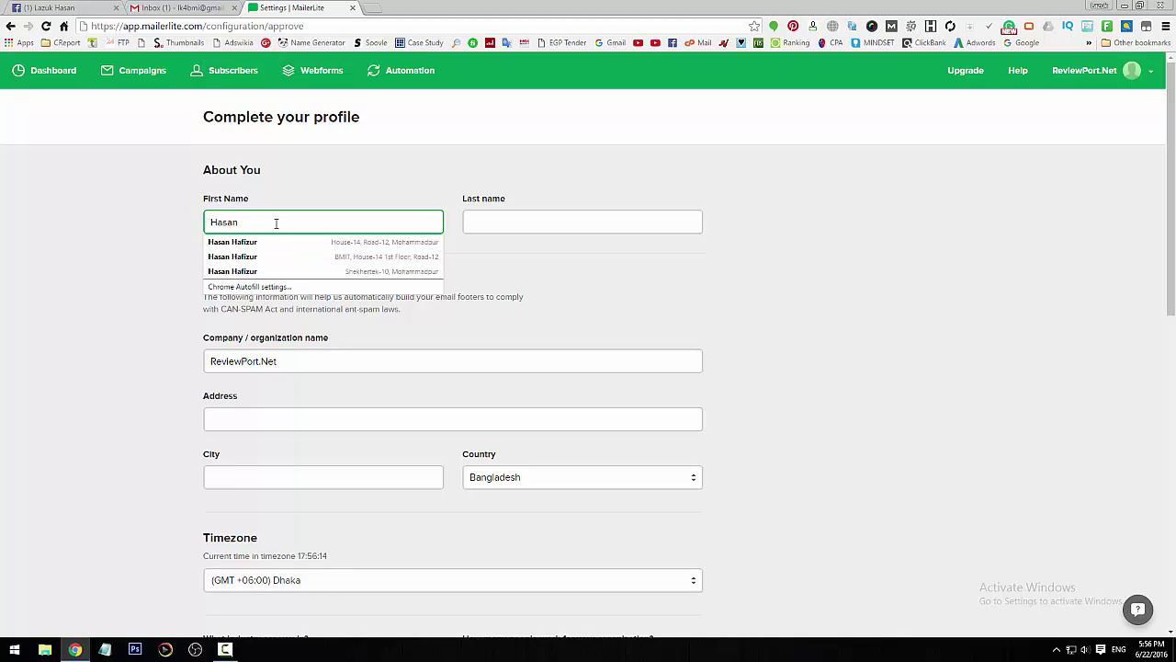
key(Tab)
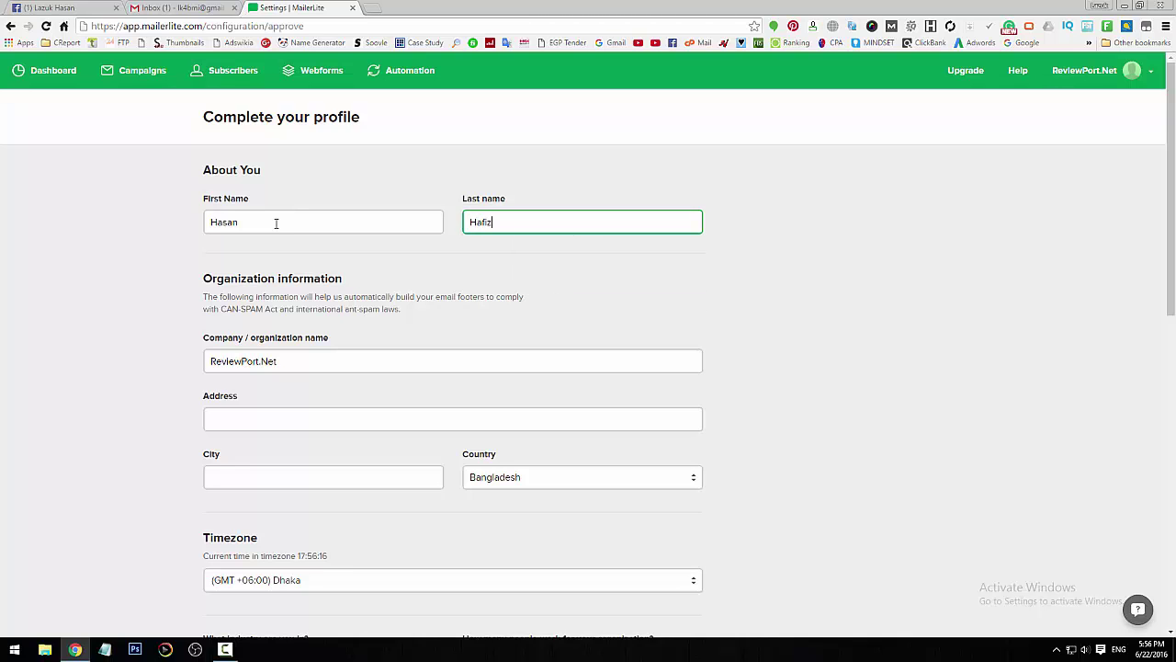
- Fill the organization street address and city from Chrome's first saved address suggestion
scroll(430, 314, down, 1)
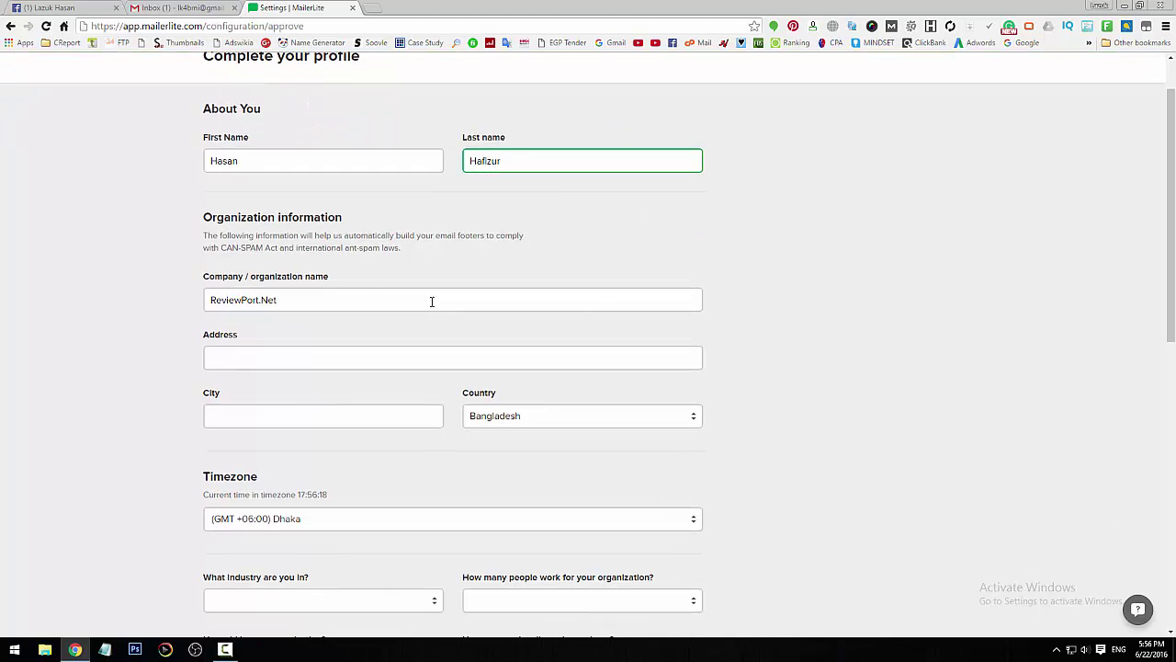
click(283, 358)
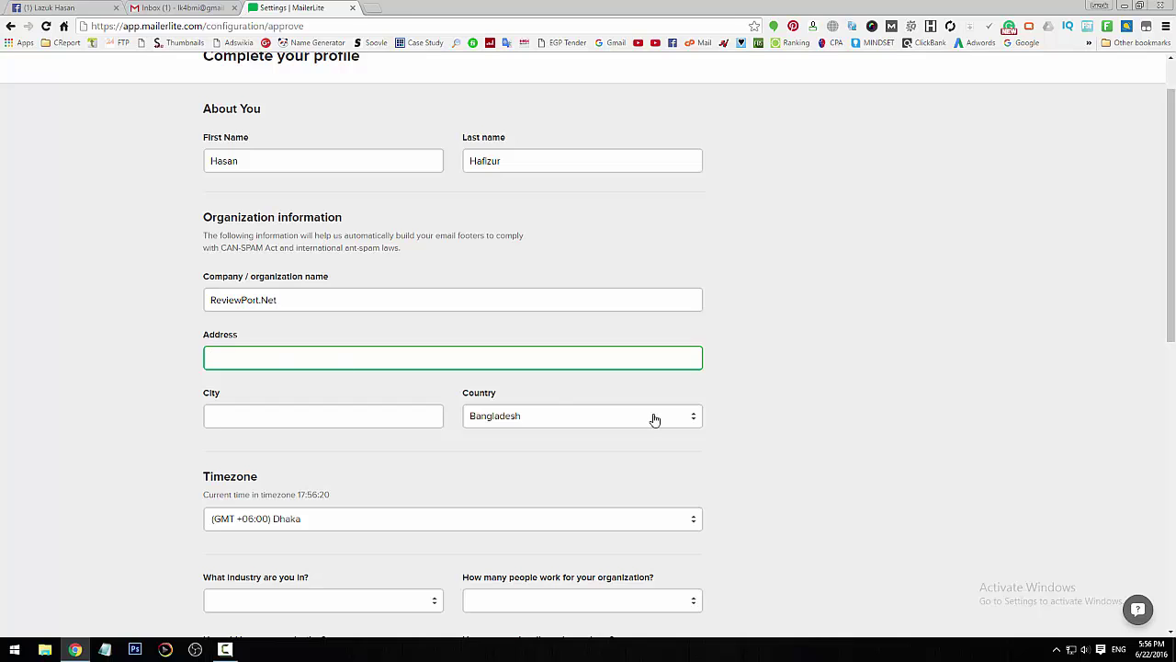
text(House)
key(Down)
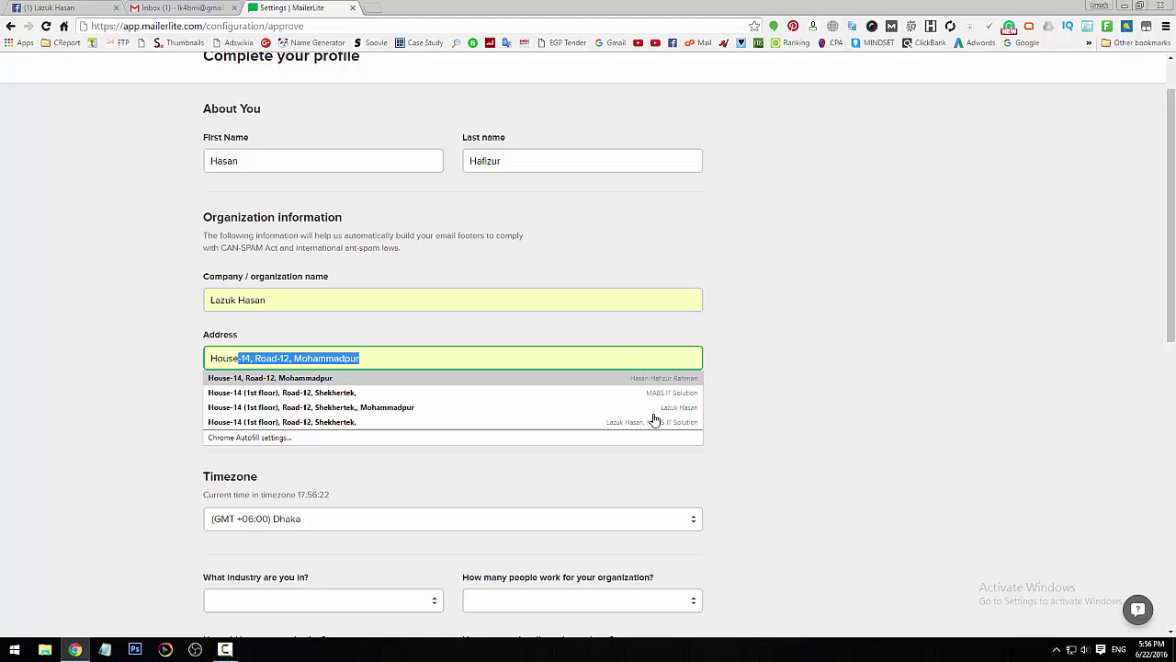
key(Return)
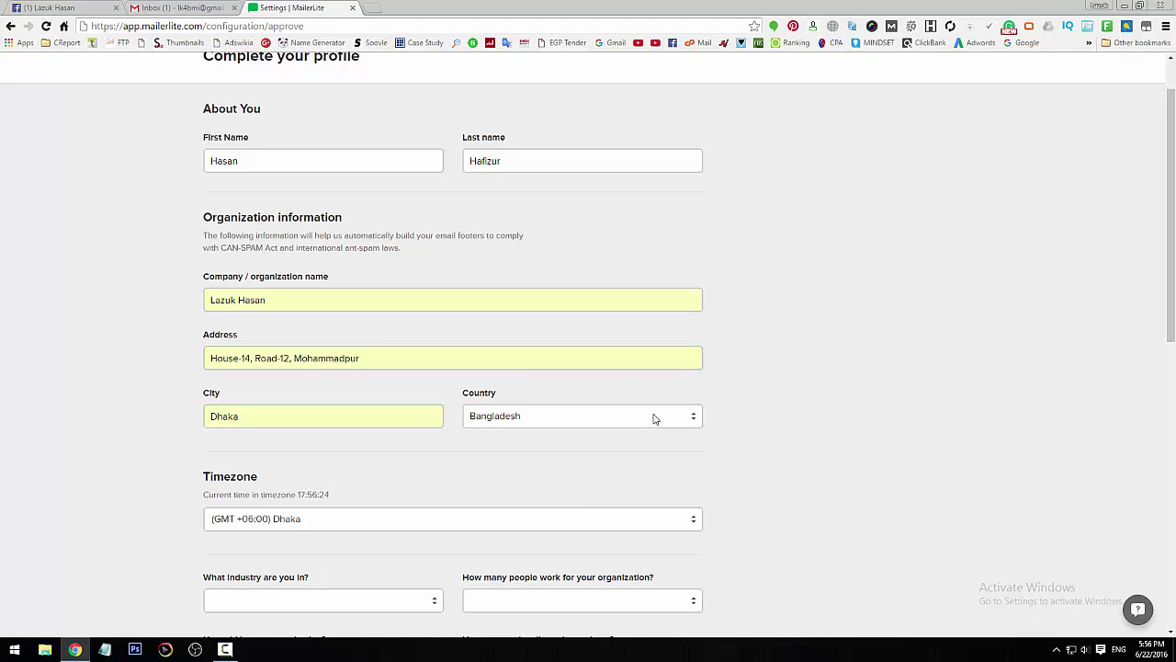
scroll(552, 404, down, 2)
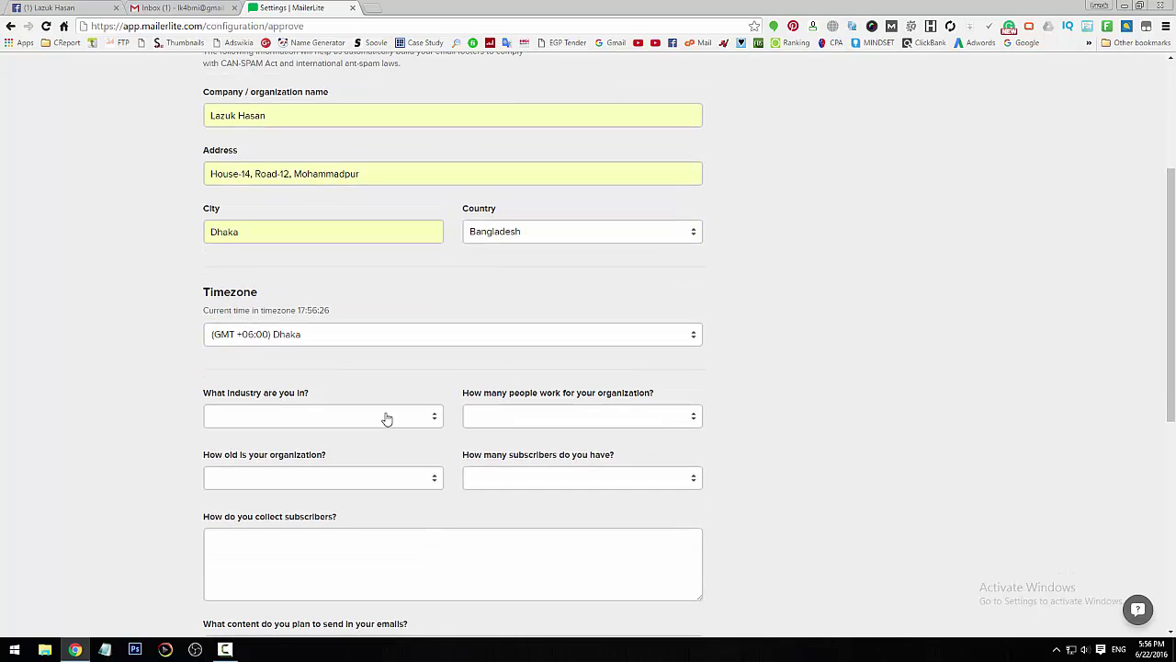
- Pick Education and Training, 1-5 employees, < 1 year old and < 1,000 subscribers
scroll(386, 415, down, 1)
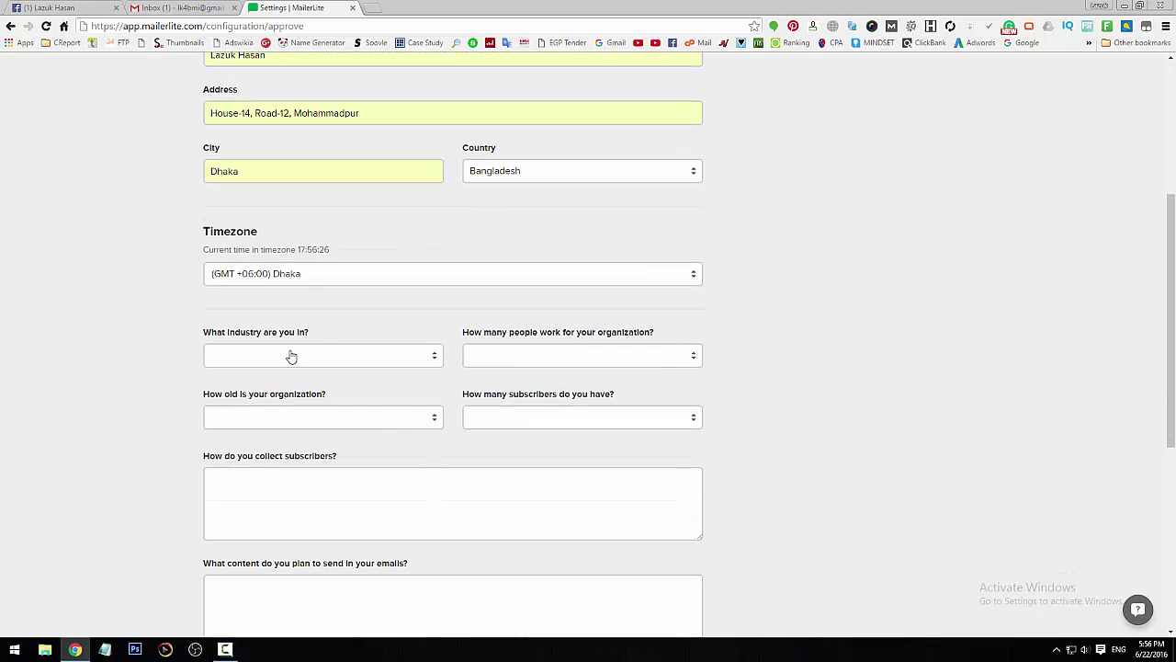
click(354, 362)
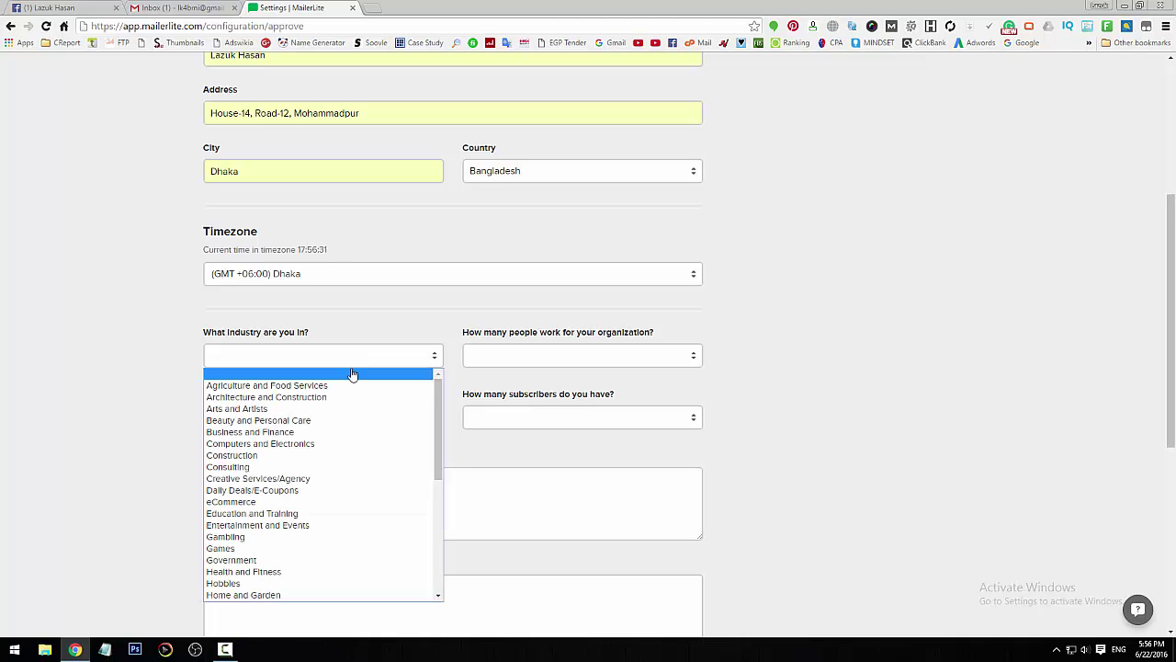
click(342, 513)
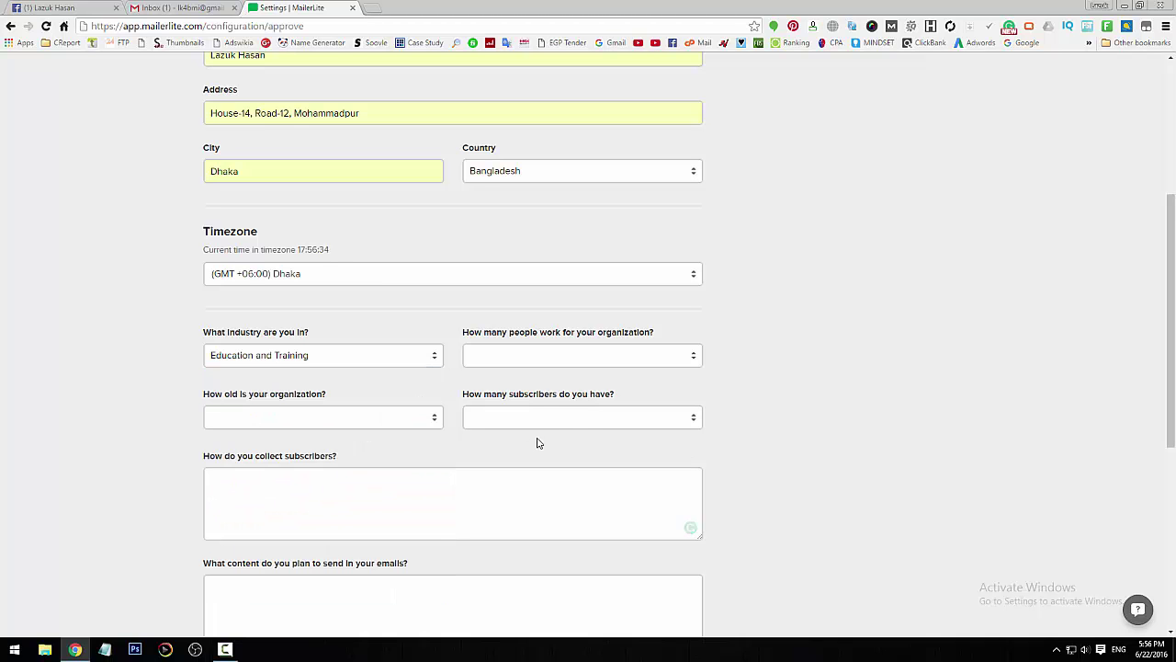
click(616, 361)
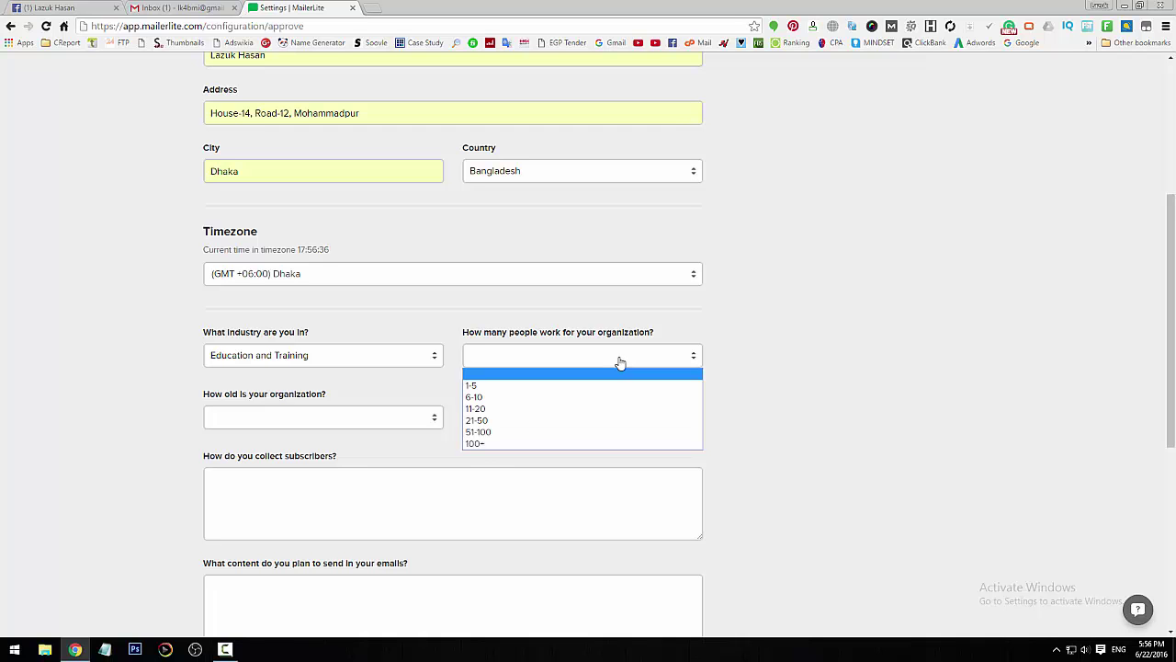
click(588, 386)
scroll(781, 448, down, 2)
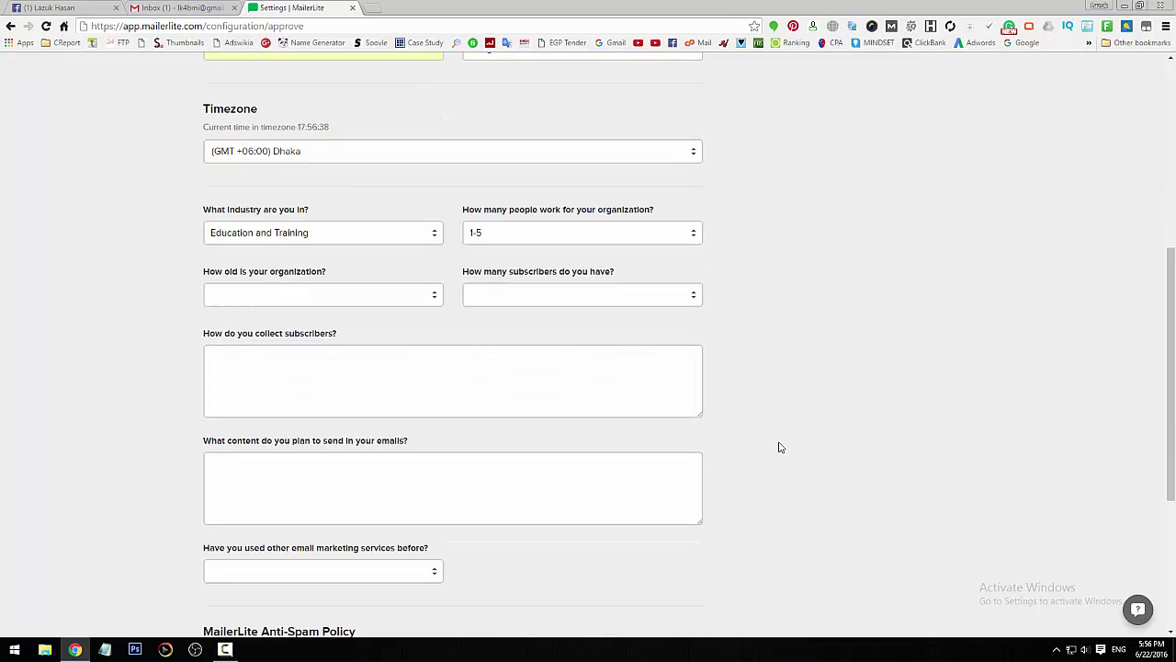
click(401, 302)
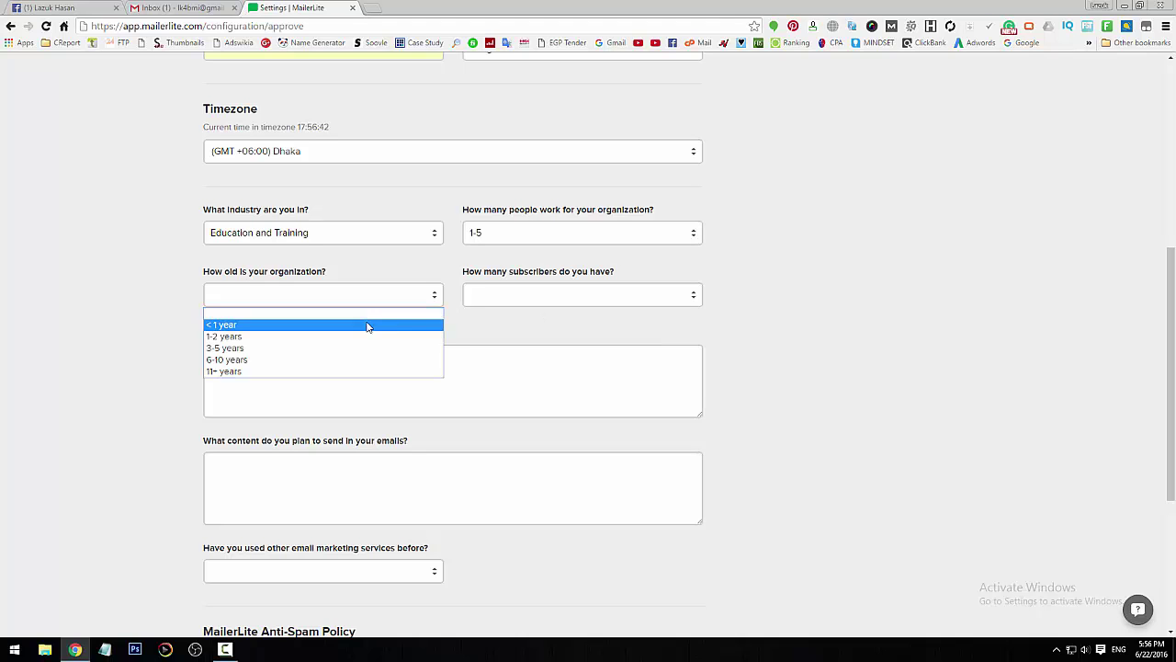
click(368, 325)
click(544, 302)
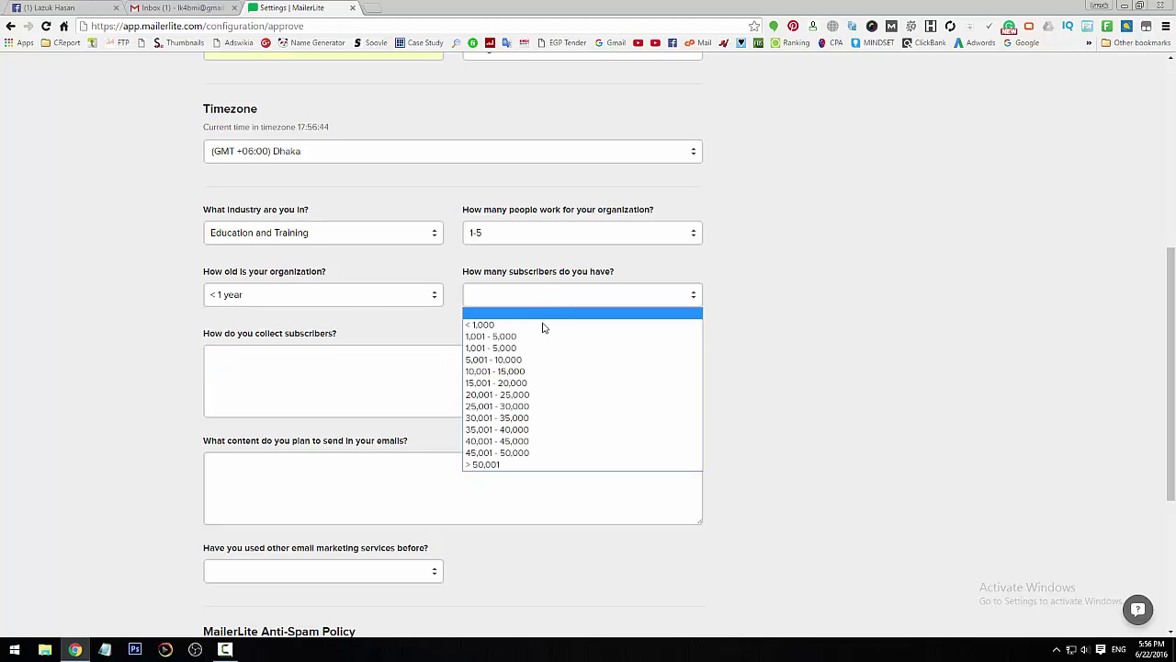
click(539, 329)
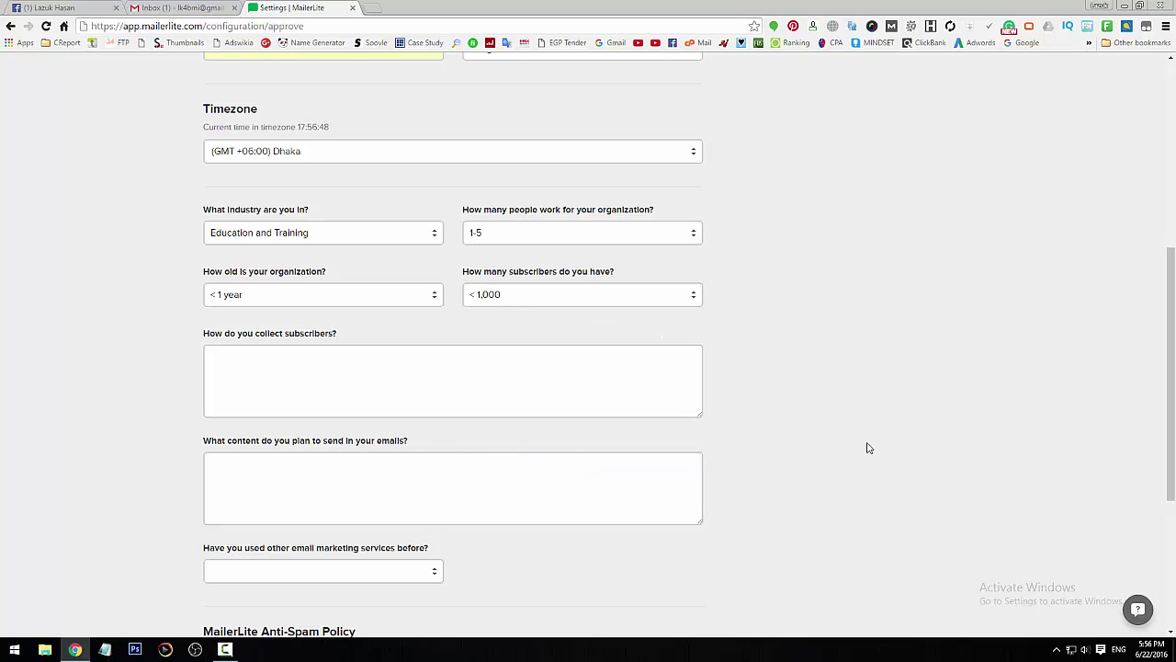
- Answer how subscribers are collected: mainly from the website, fixing the 'colleted' typo
click(439, 394)
click(390, 380)
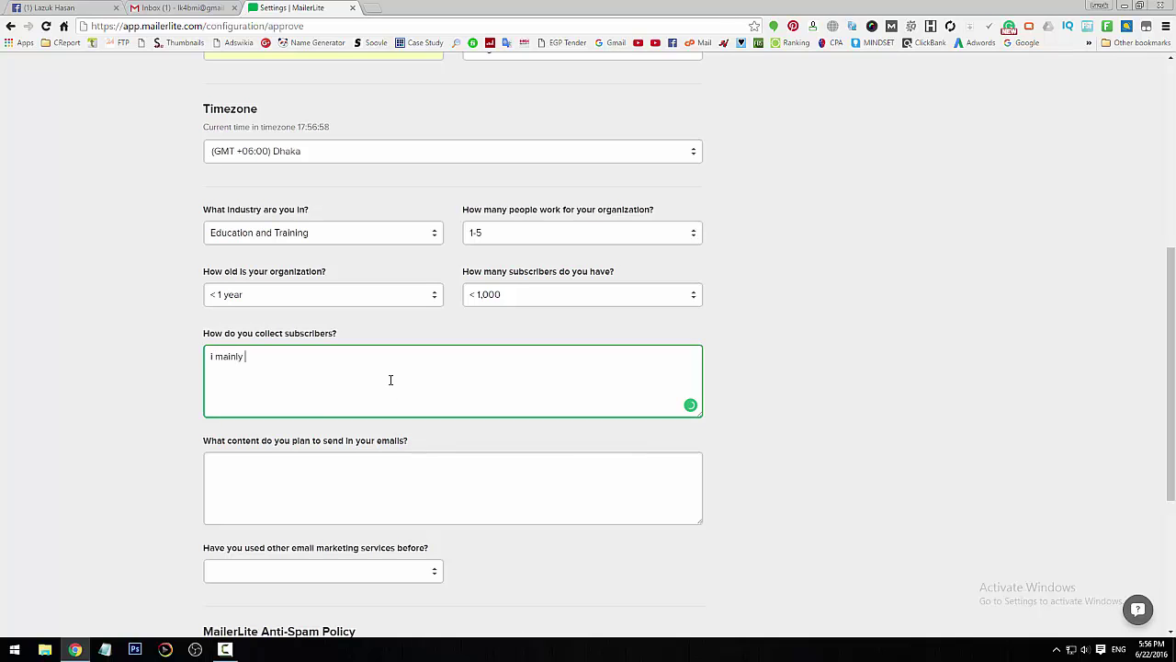
text(i mainly colleted my subn)
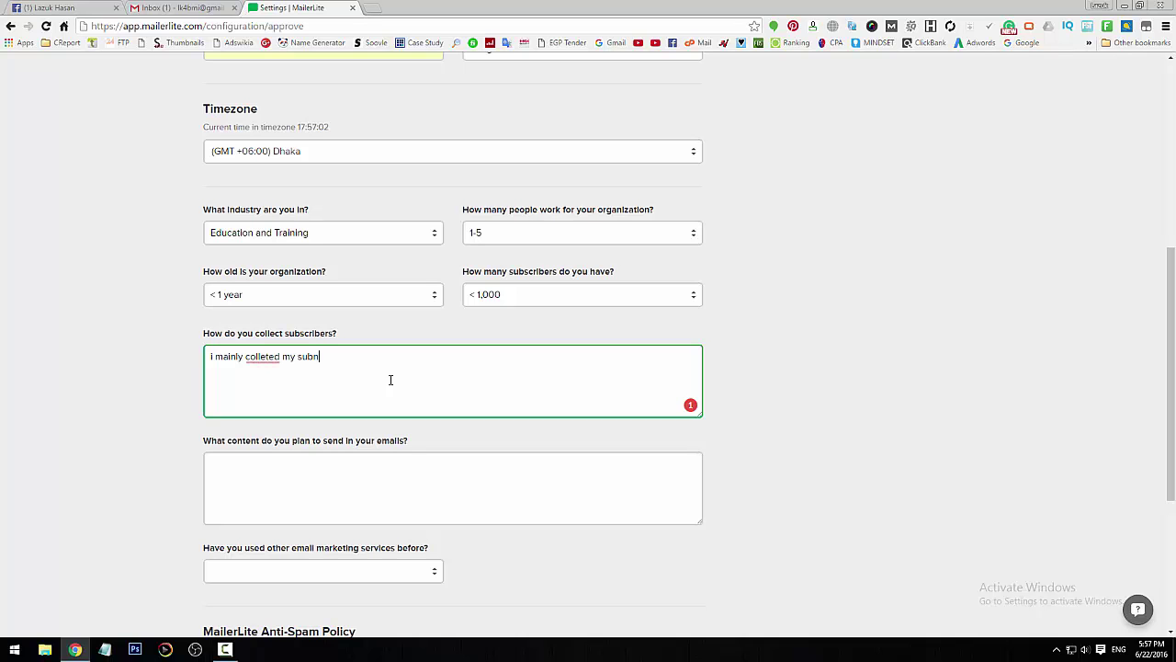
key(BackSpace)
key(BackSpace)
key(BackSpace)
key(BackSpace)
key(BackSpace)
key(BackSpace)
key(BackSpace)
key(BackSpace)
key(BackSpace)
key(BackSpace)
text(ed subscribers from my website)
mouse_move(262, 358)
click(372, 394)
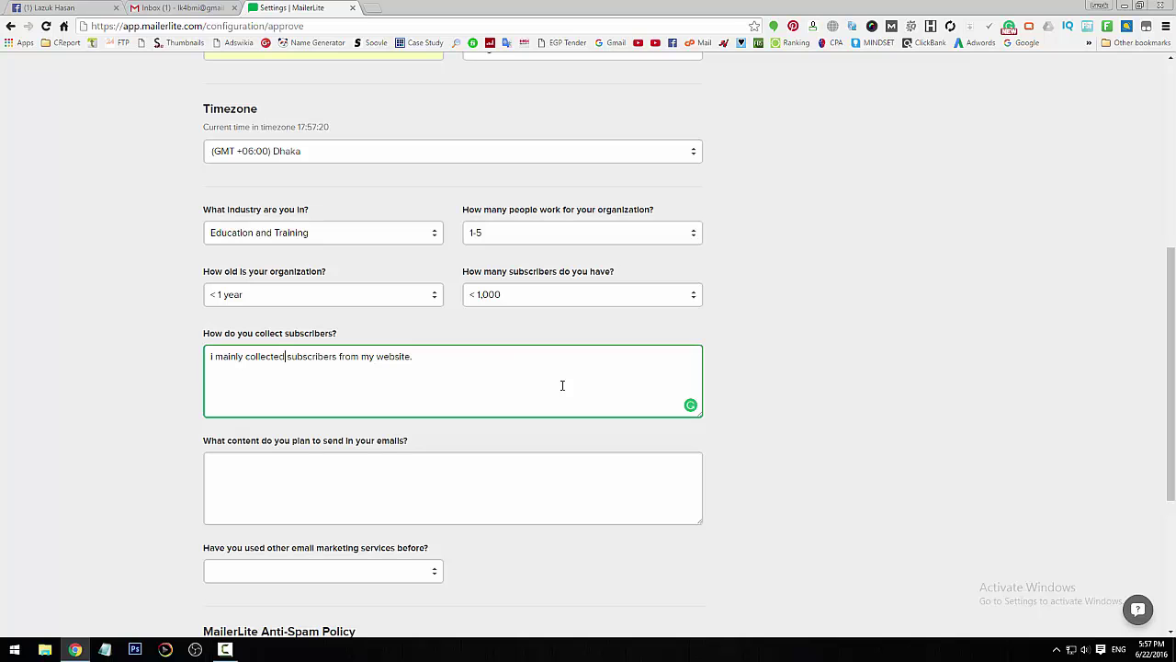
- Fill in the email content question and answer No to previous email services
scroll(835, 469, down, 2)
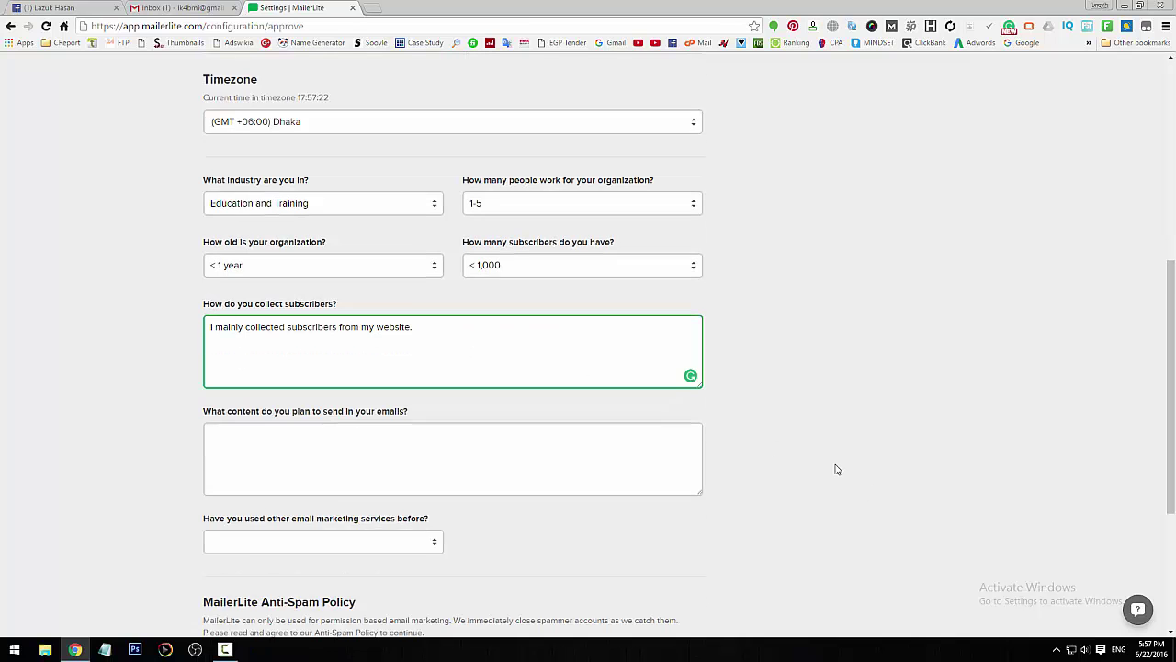
click(430, 358)
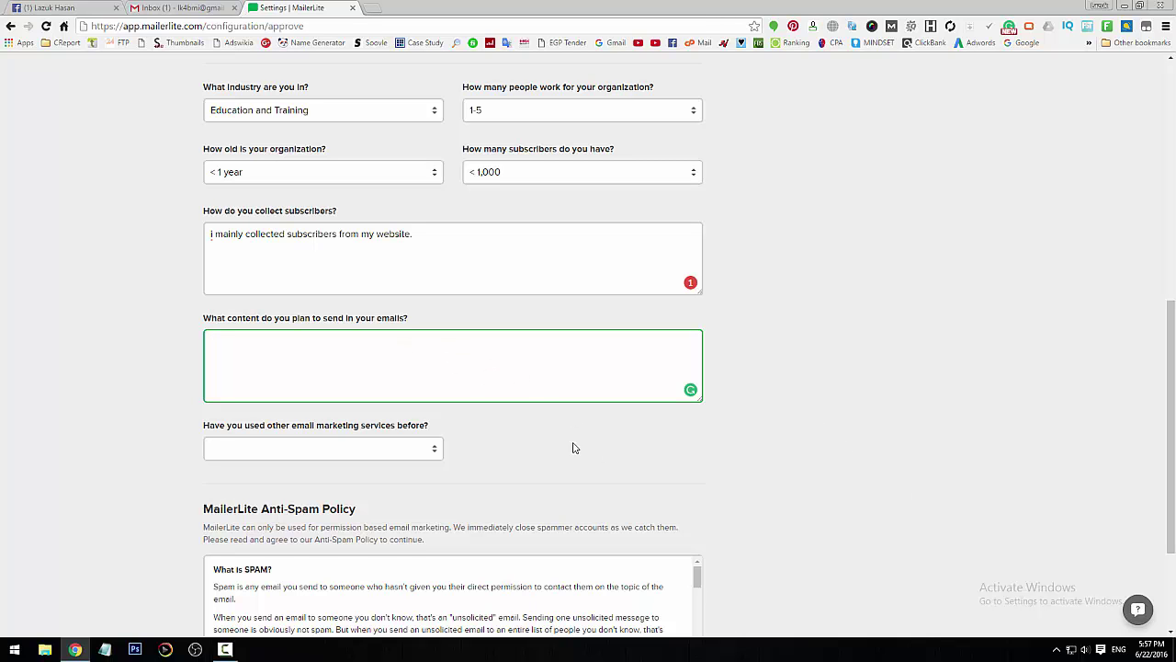
scroll(791, 488, down, 1)
scroll(791, 488, up, 1)
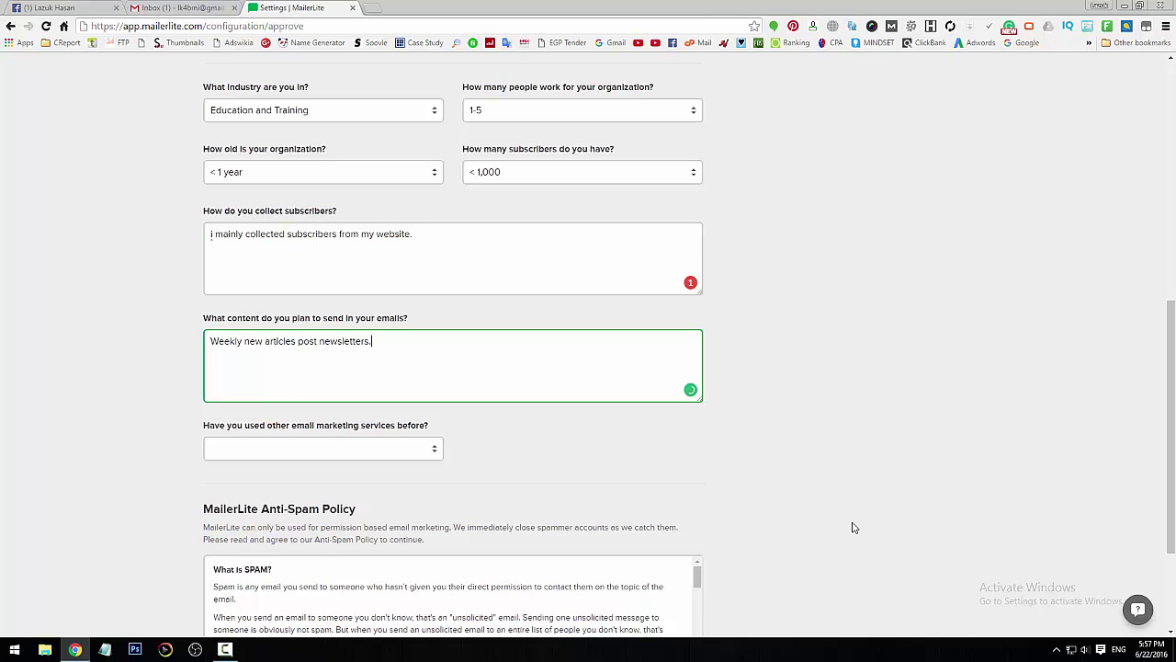
scroll(819, 431, down, 2)
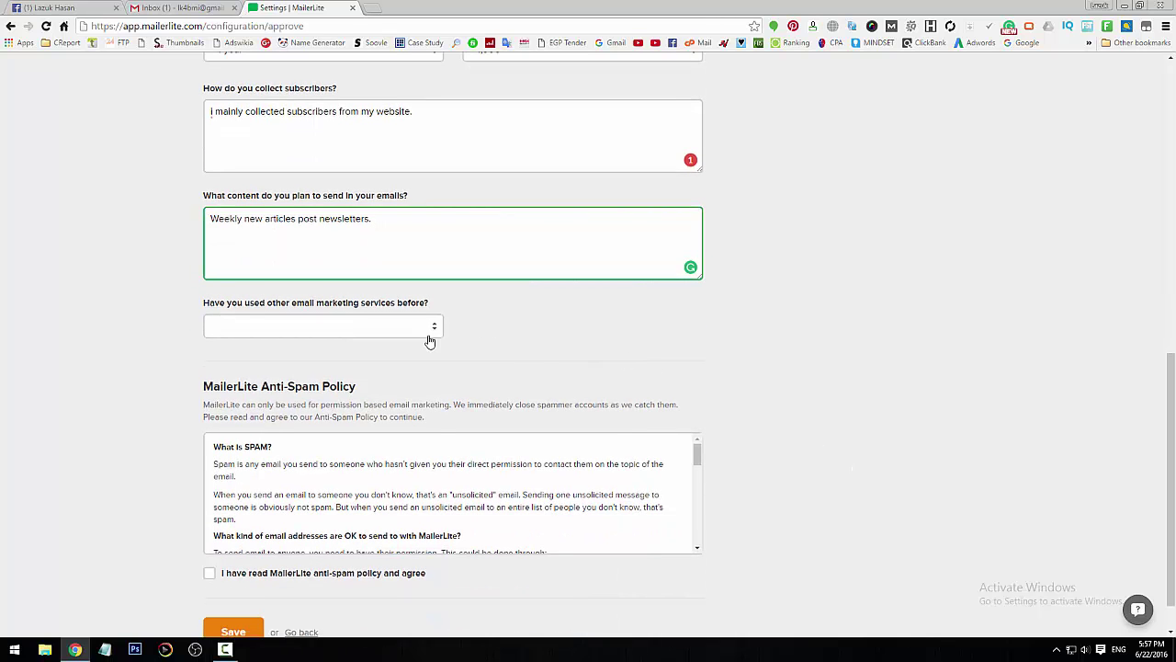
click(427, 335)
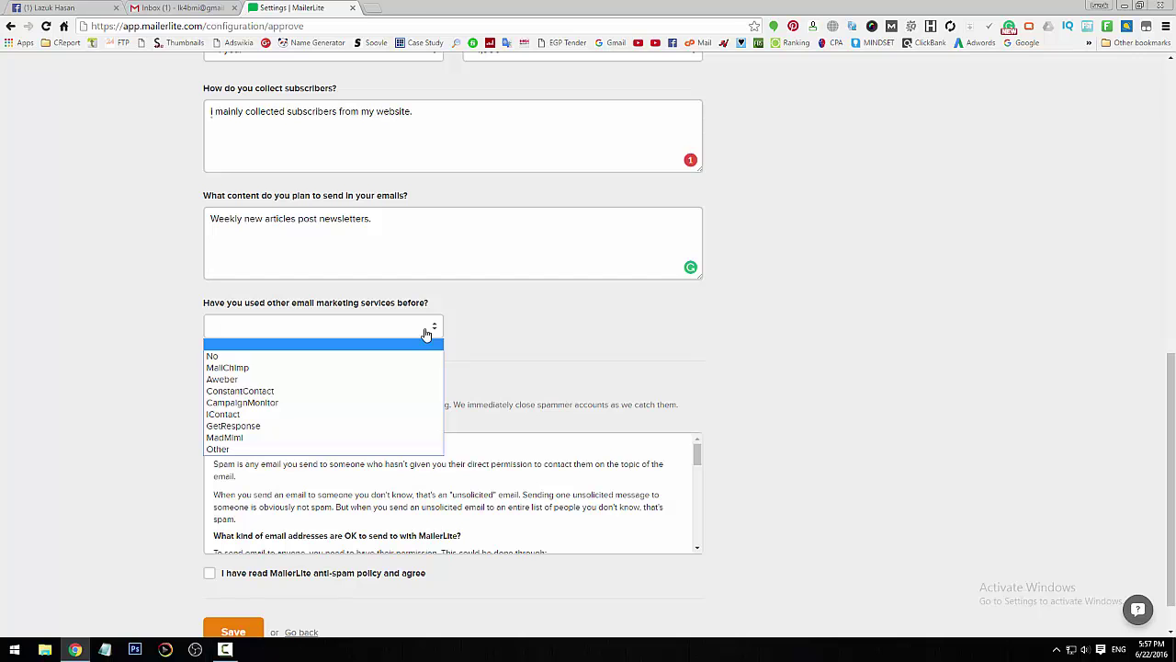
click(373, 355)
- Accept the MailerLite anti-spam policy and save the profile
scroll(800, 459, down, 1)
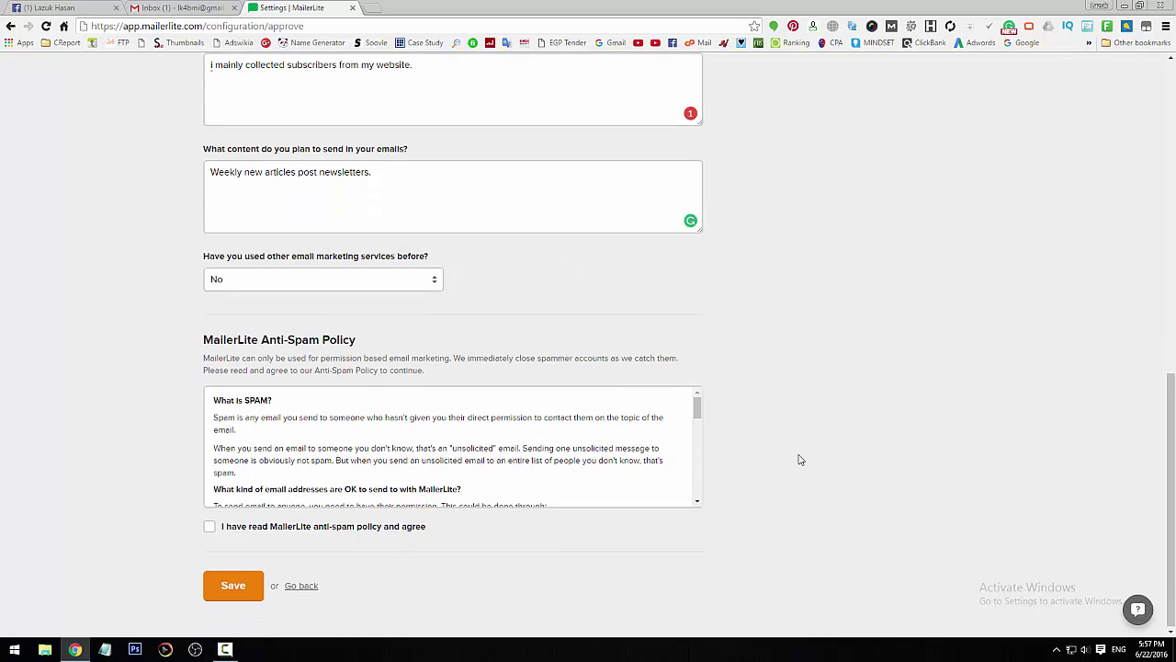
drag(696, 407, 696, 502)
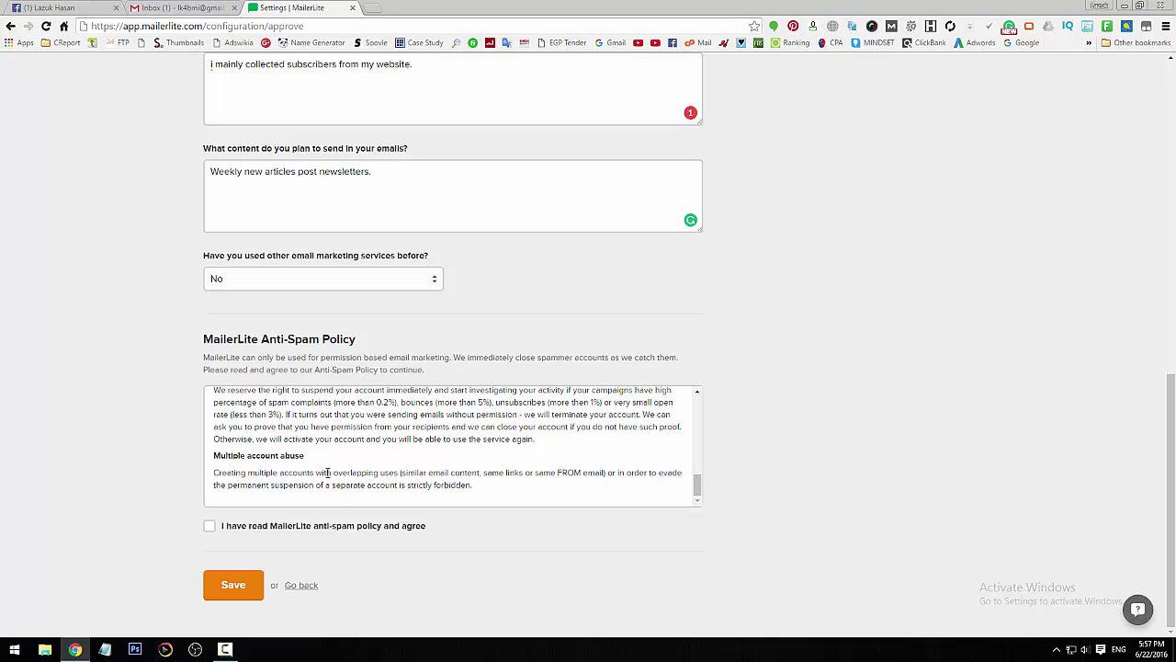
click(210, 526)
click(233, 586)
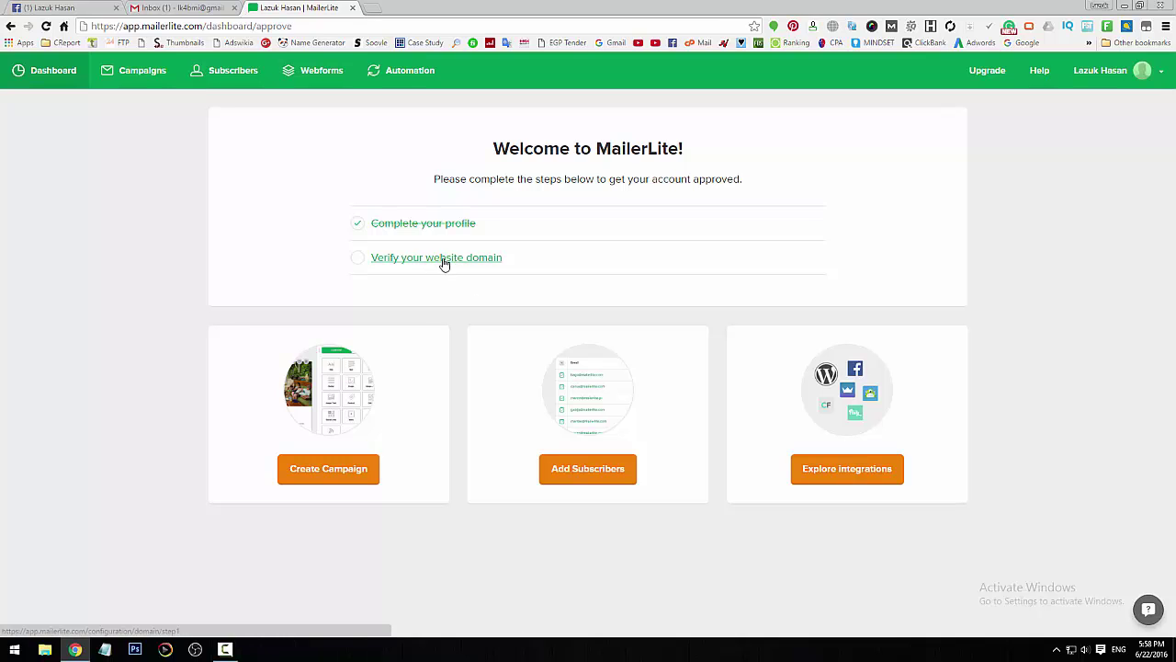
click(444, 264)
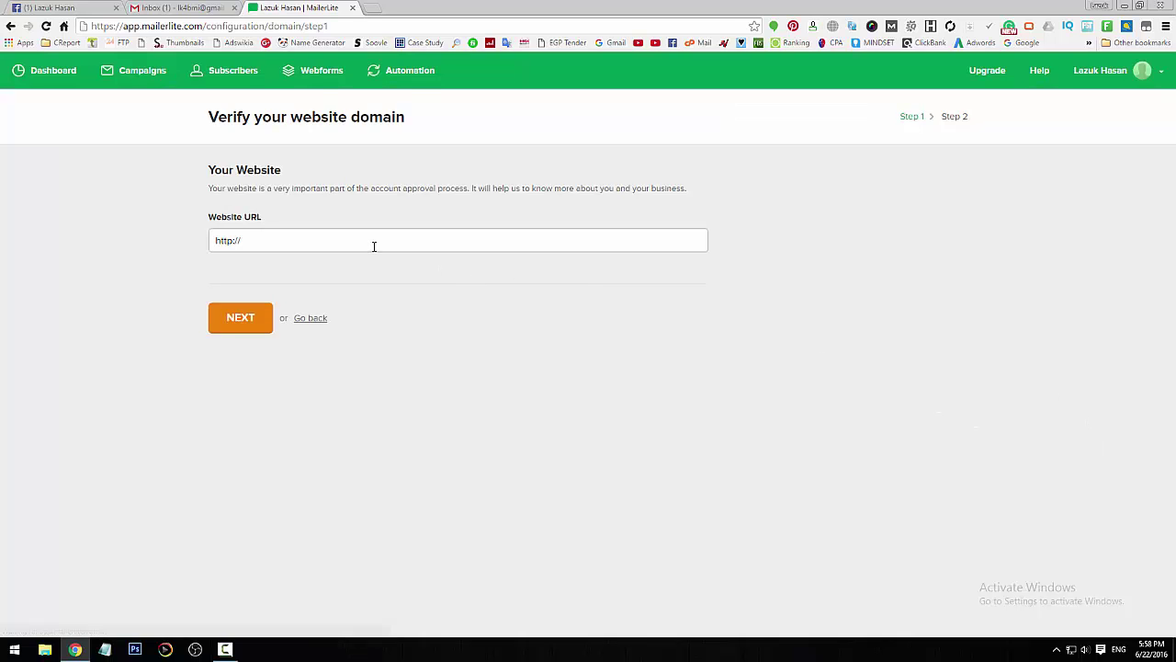
click(374, 246)
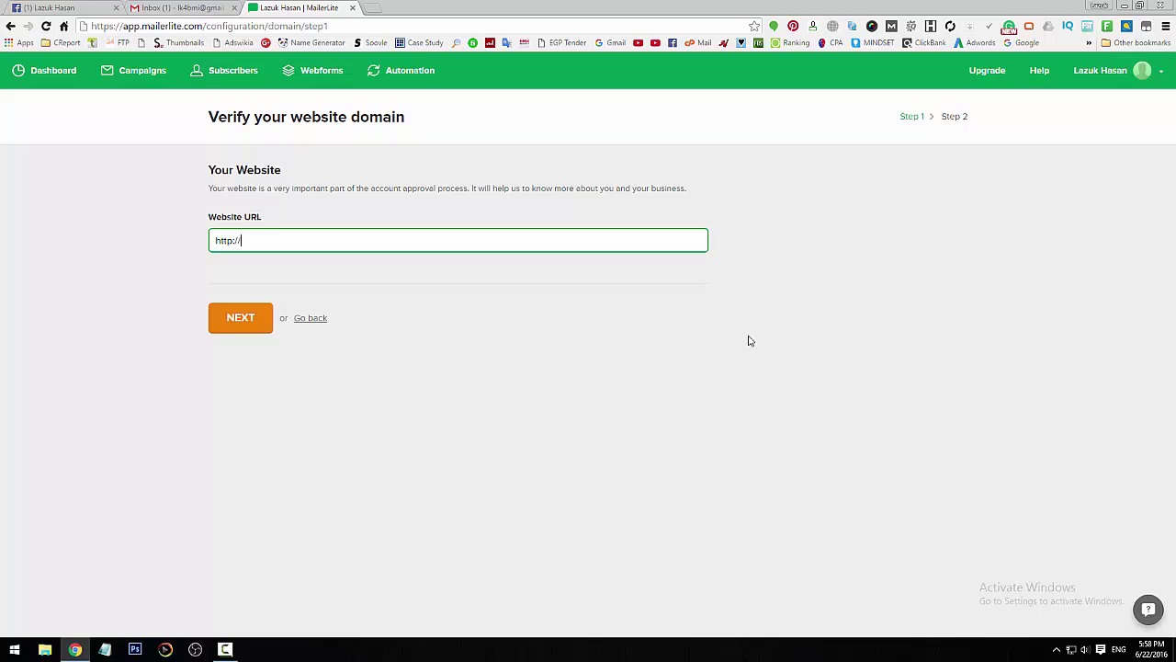
click(1141, 79)
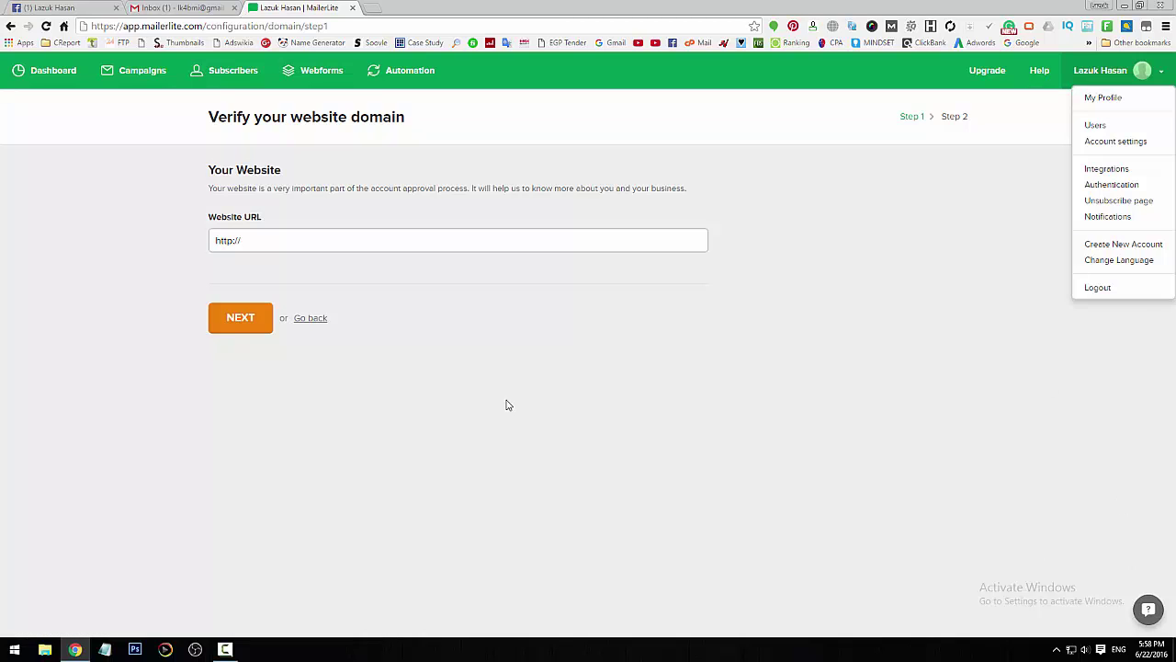
click(506, 368)
click(512, 243)
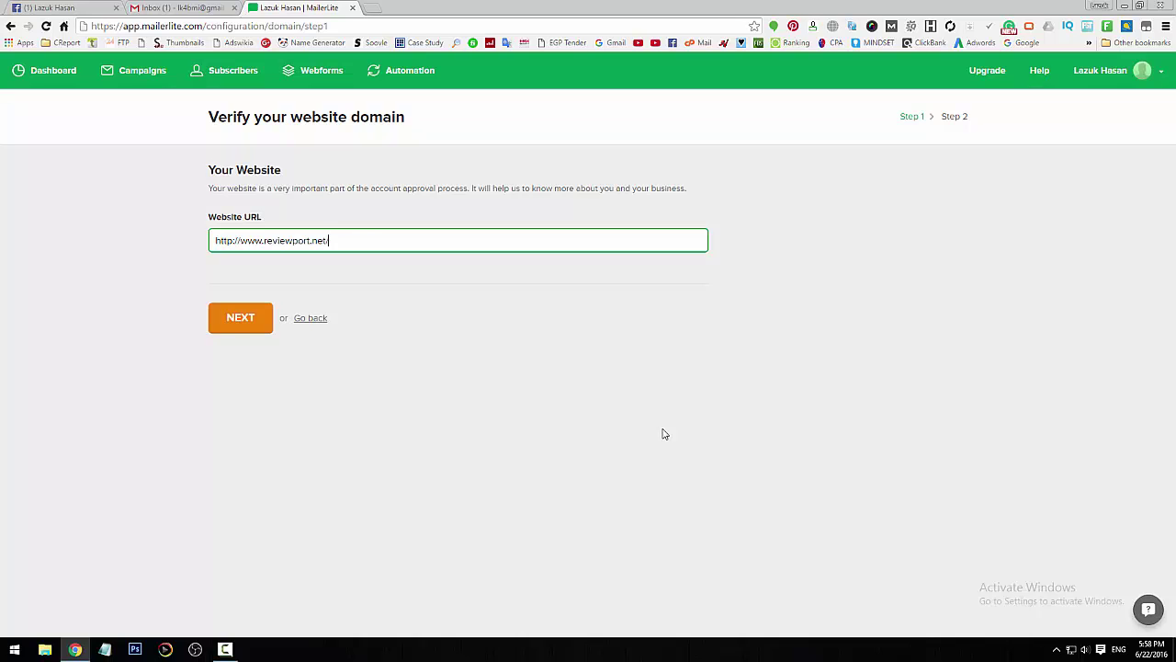
click(259, 317)
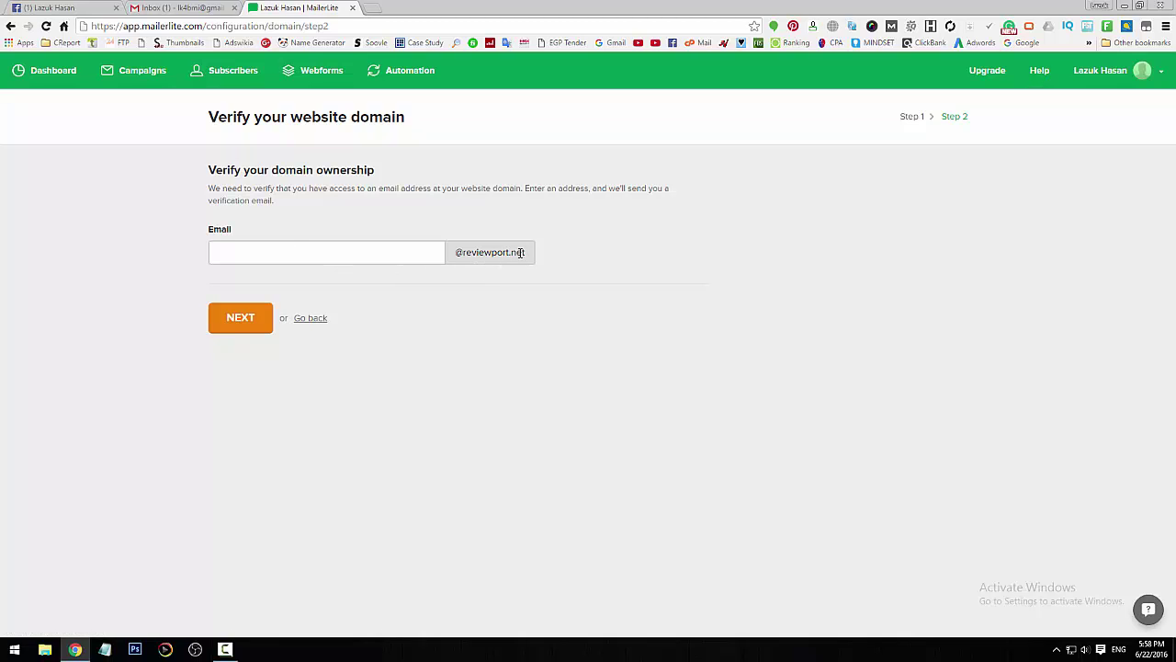
drag(524, 255, 465, 258)
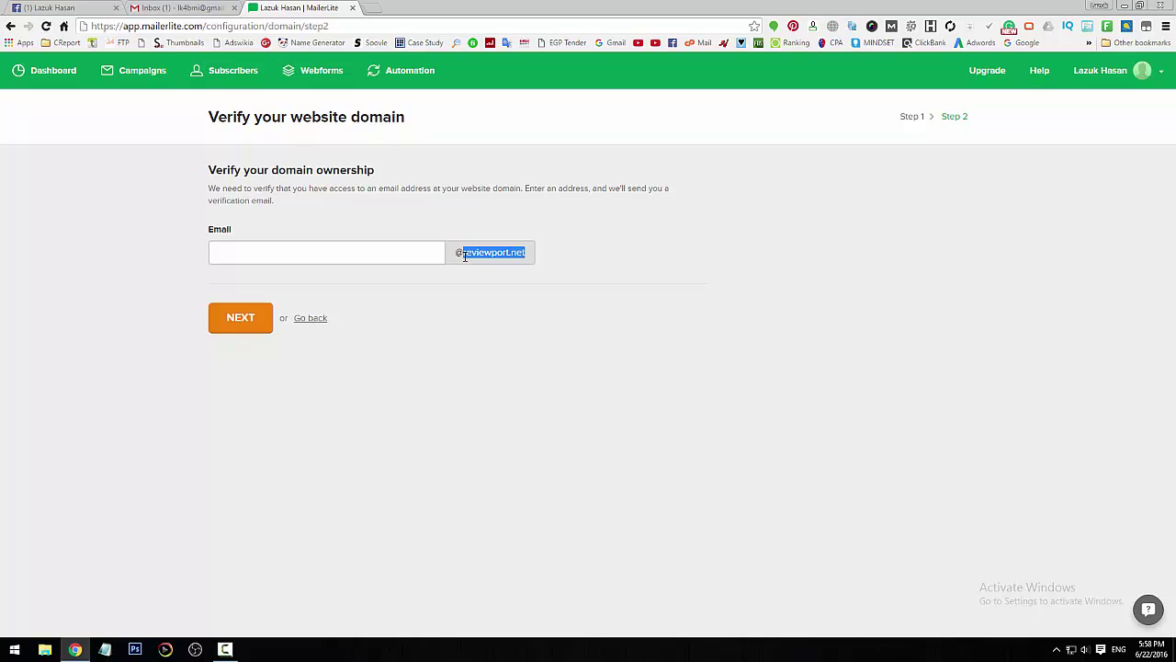
click(372, 8)
- Go to reviewport.net's cPanel login and sign in to the hosting control panel
text(review)
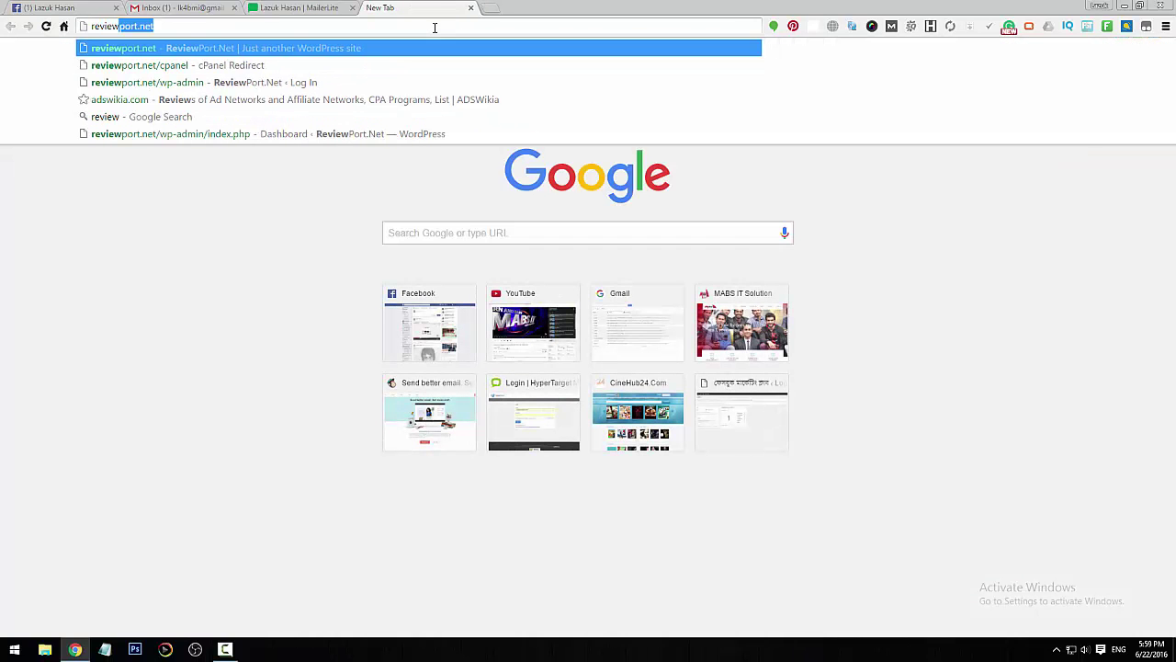
key(Down)
key(Return)
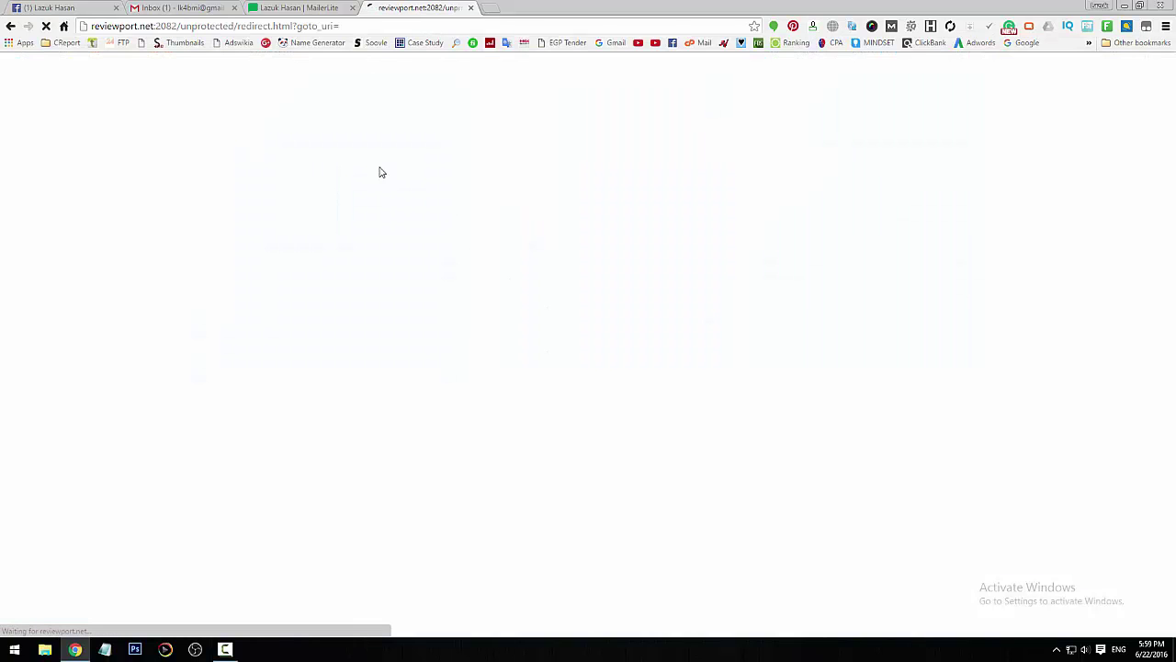
click(292, 10)
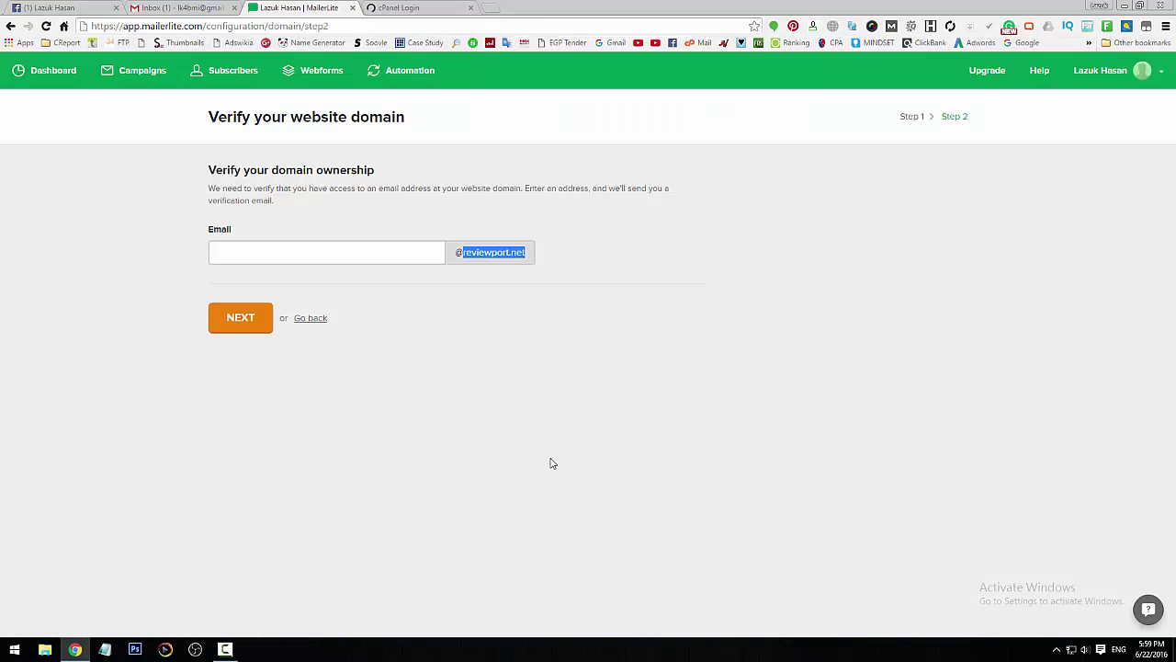
click(564, 333)
click(404, 8)
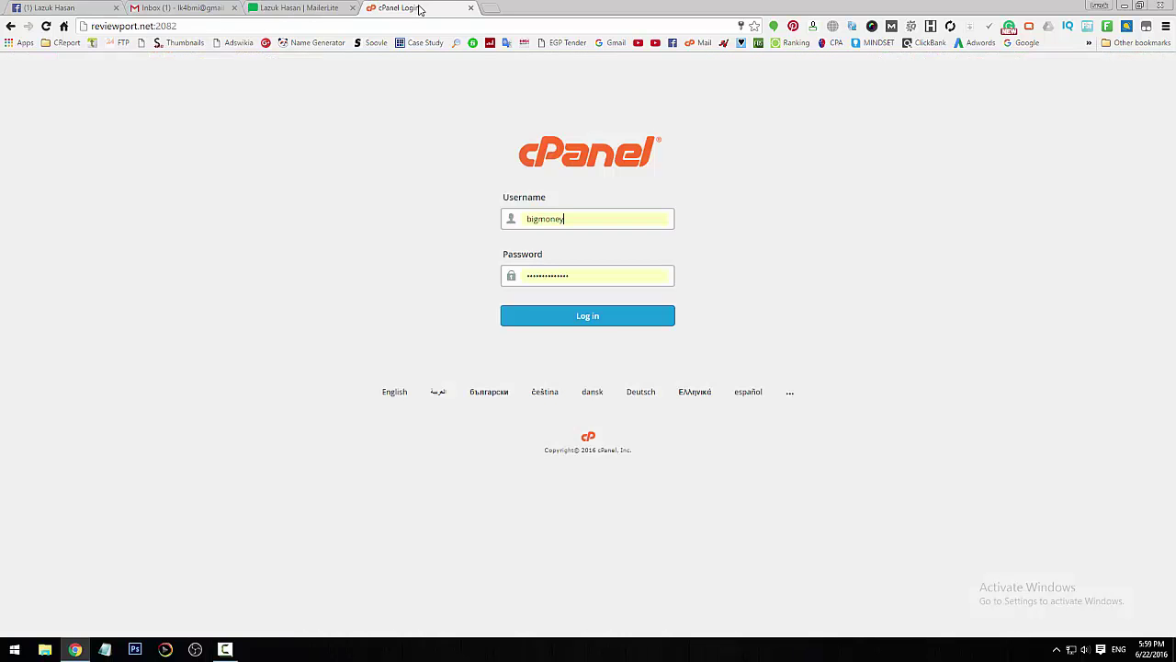
click(606, 318)
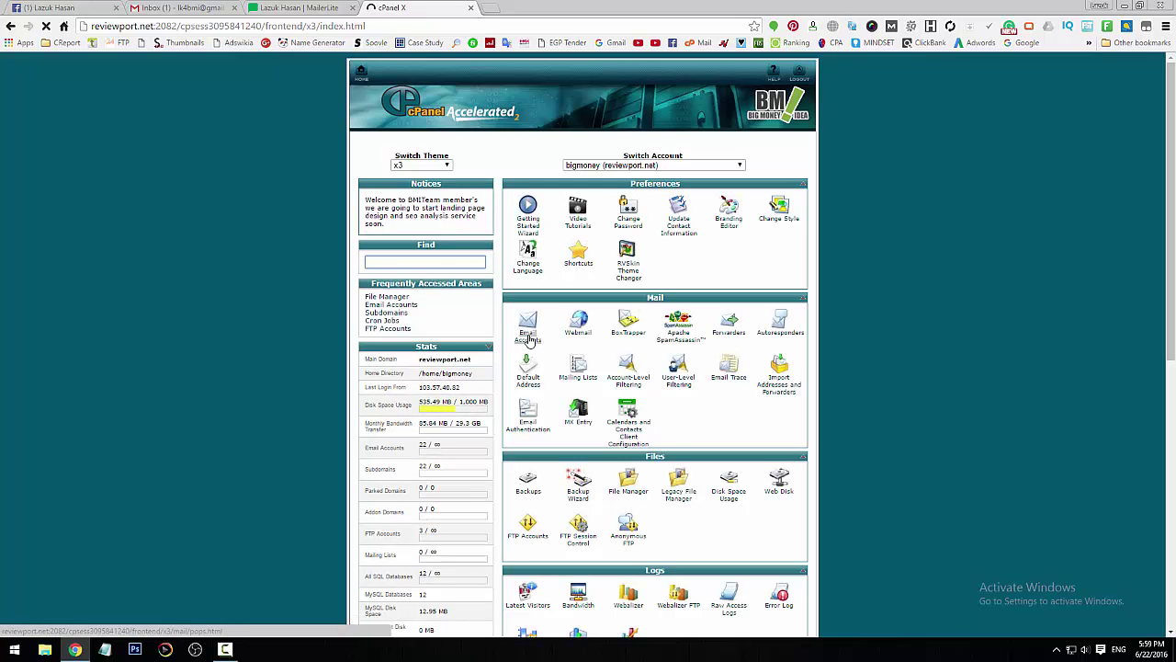
click(529, 339)
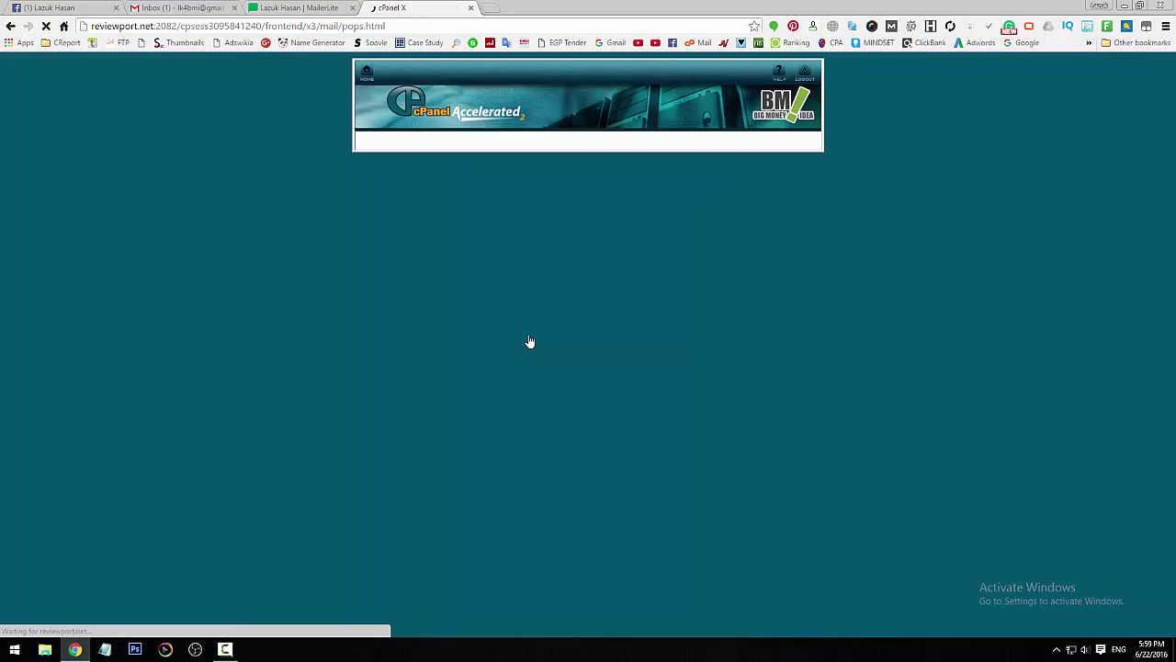
click(543, 200)
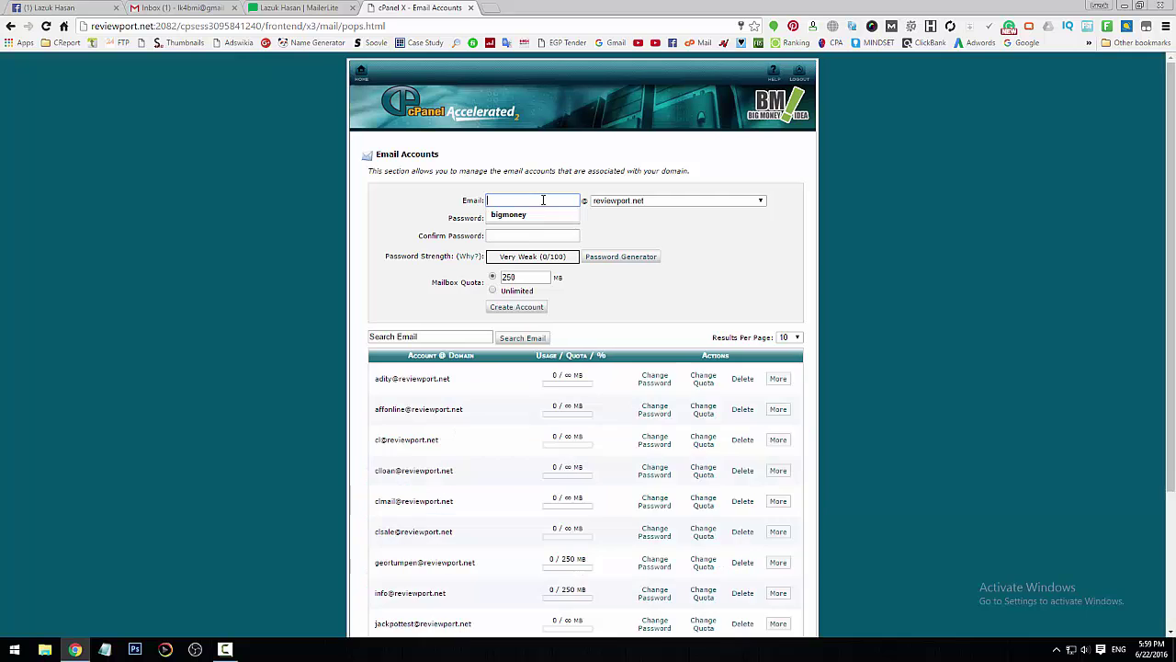
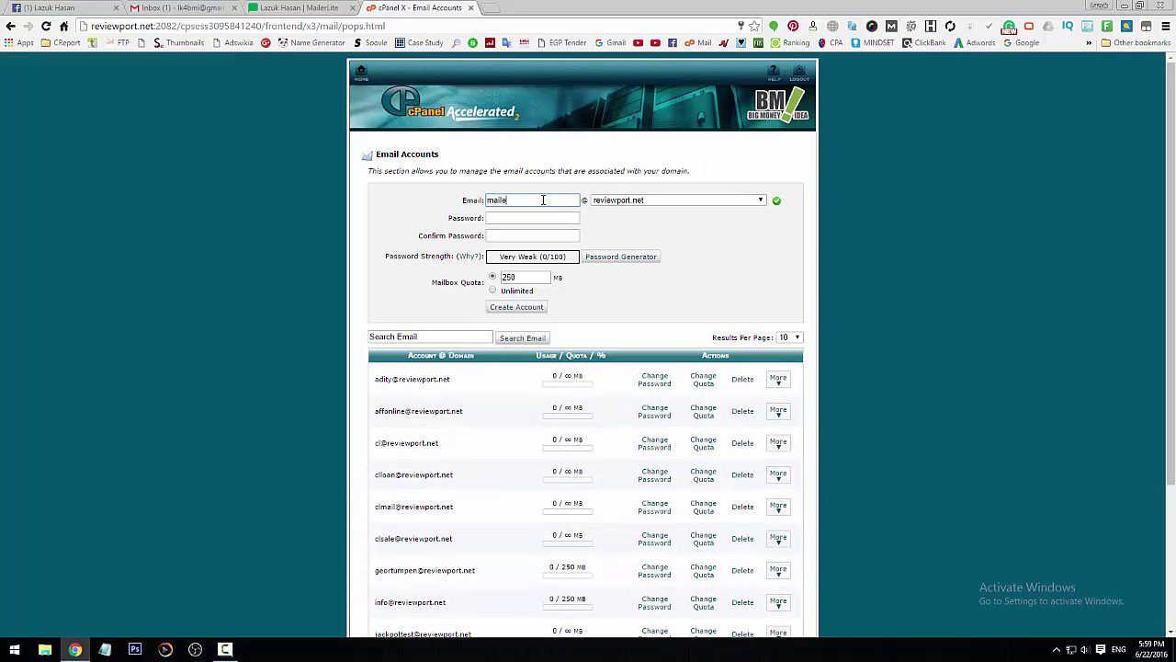
key(BackSpace)
key(BackSpace)
click(543, 217)
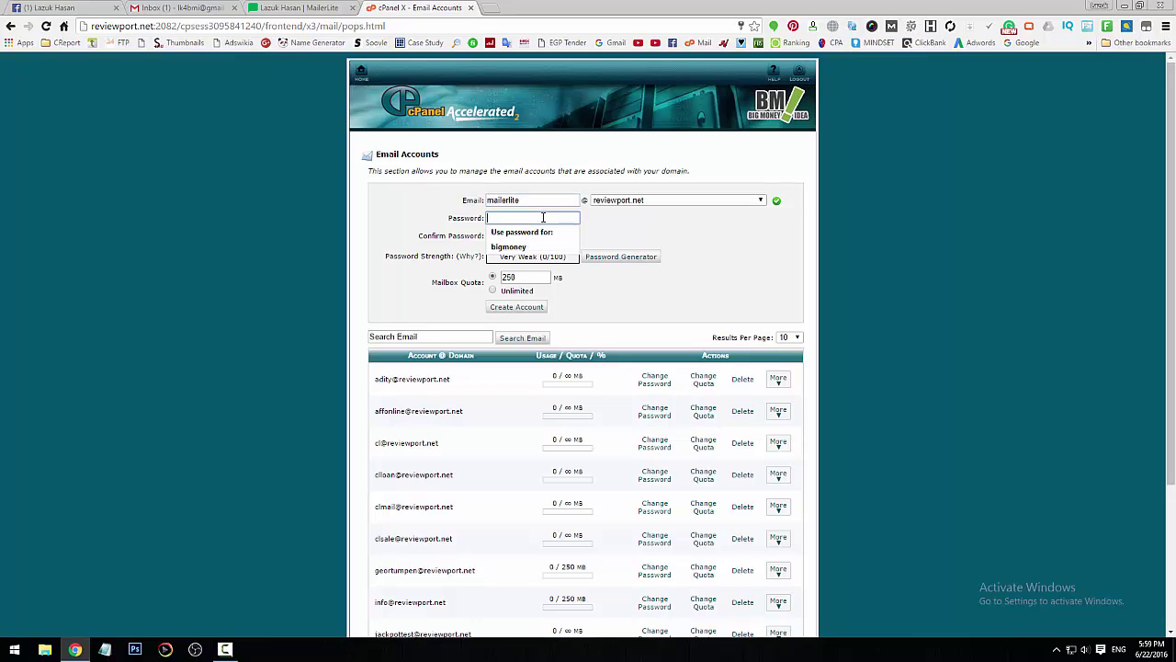
text(•••••)
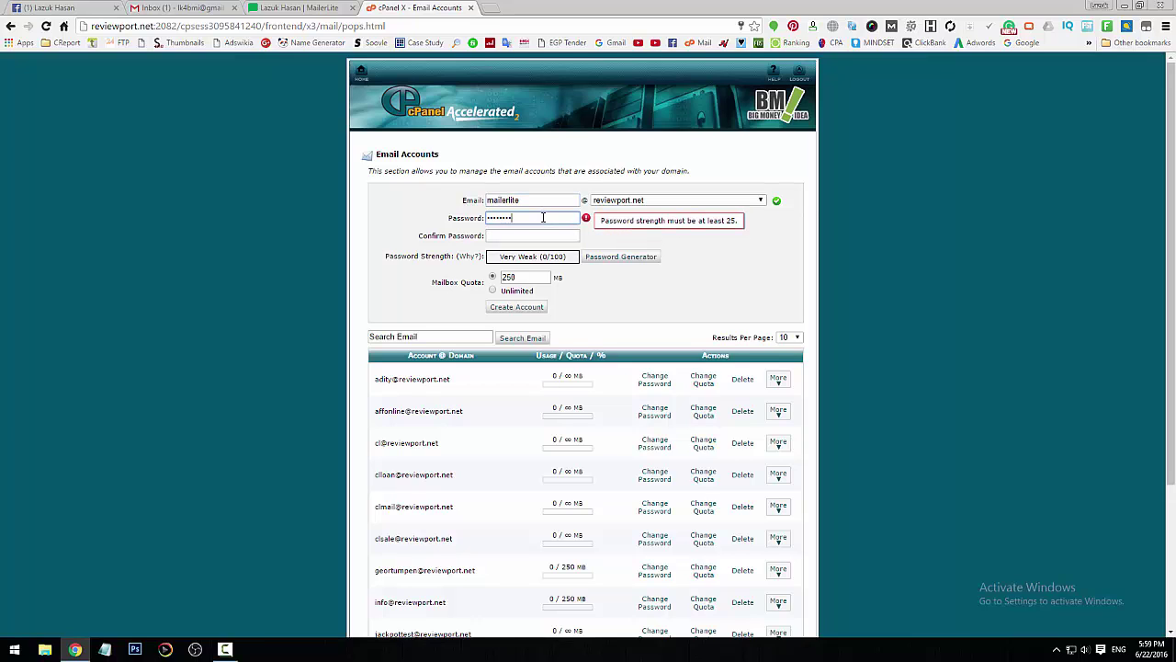
key(Tab)
text(••••)
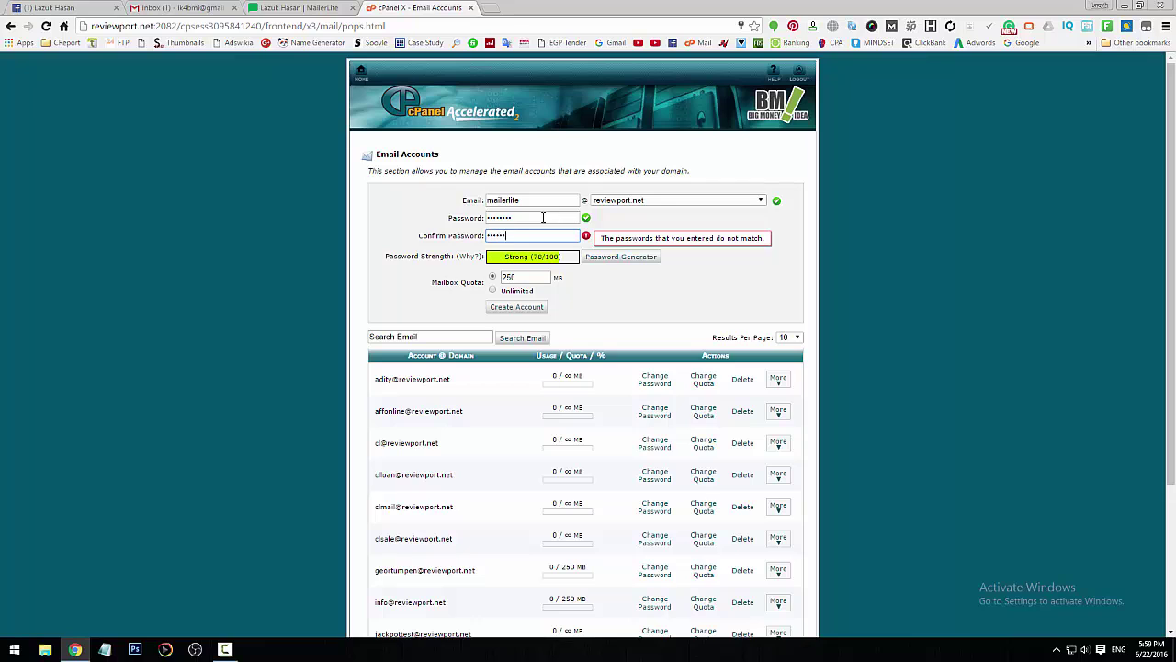
text(••)
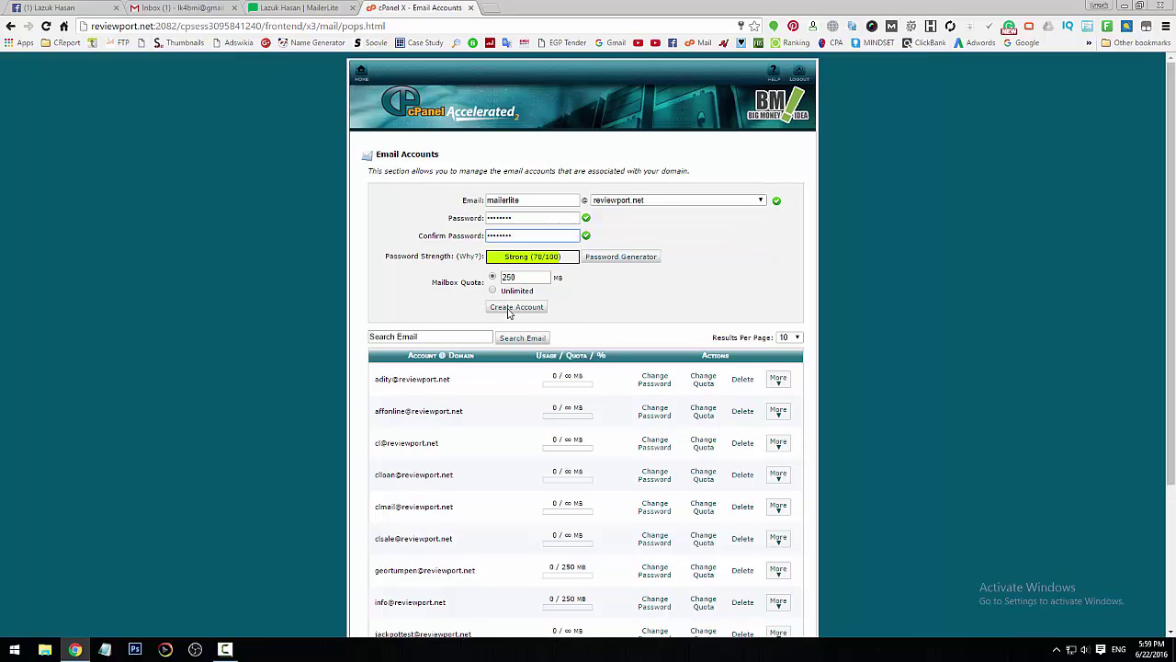
click(511, 308)
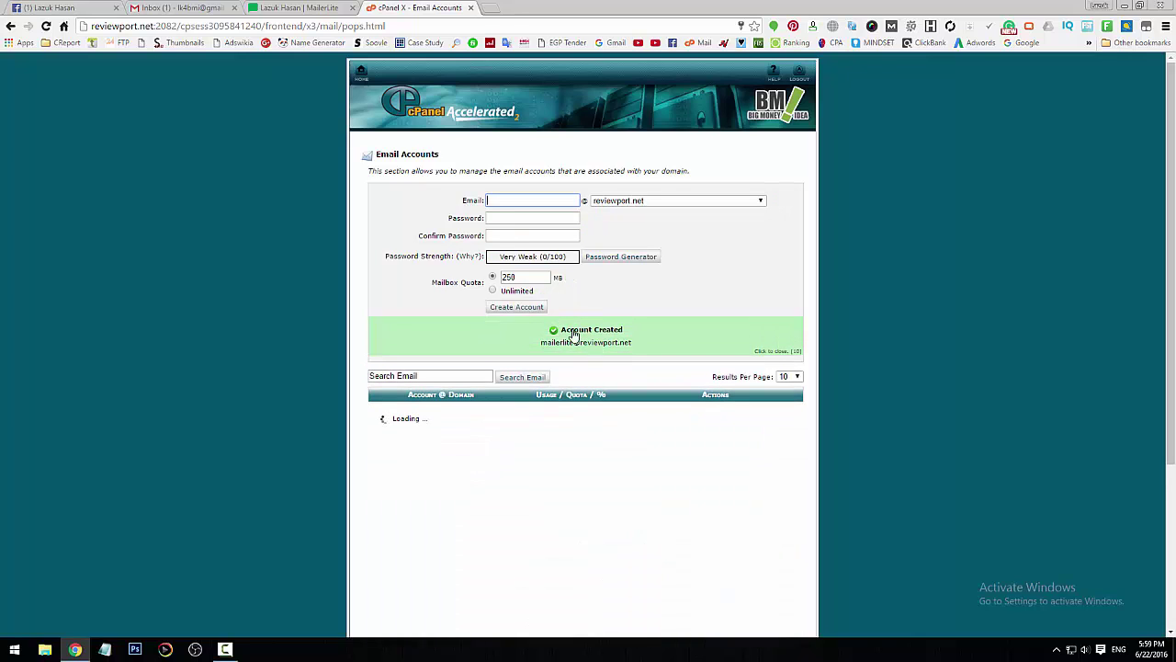
- Copy the newly created mailbox's address
drag(540, 343, 633, 344)
right_click(639, 352)
click(640, 351)
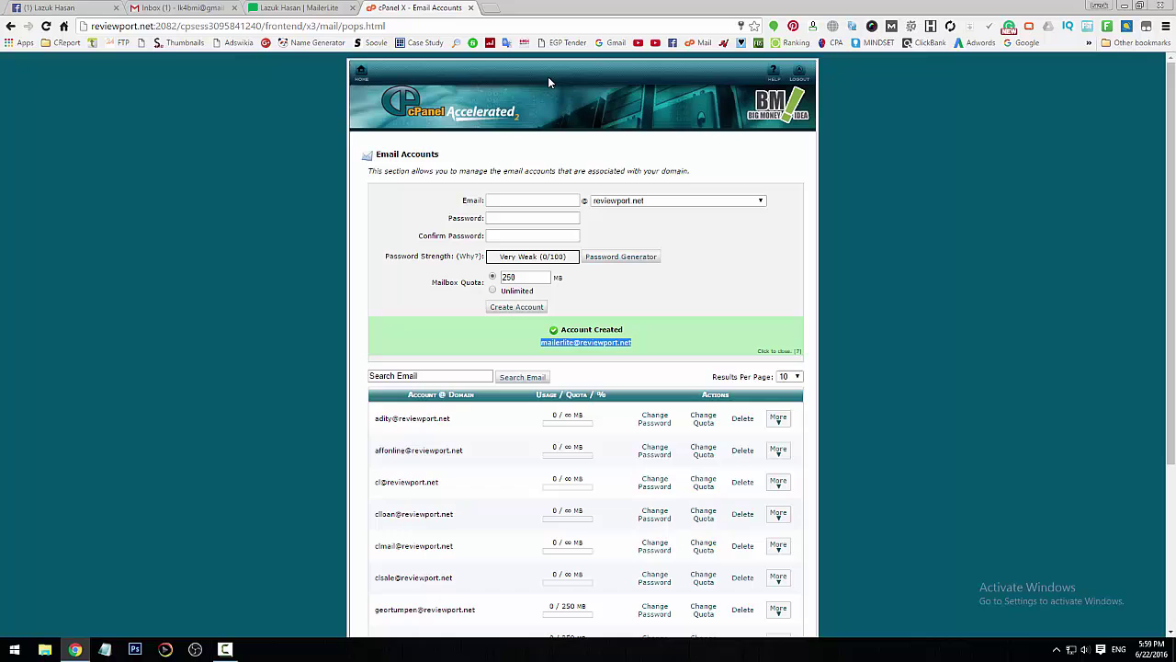
click(489, 9)
text(r)
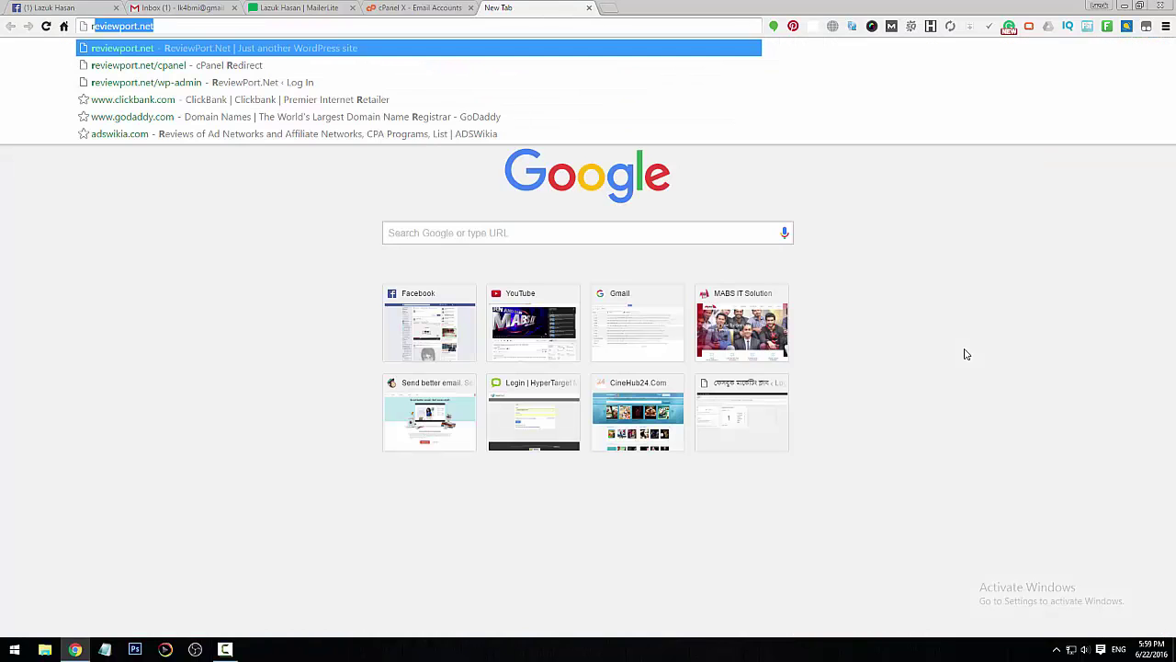
text(eviewport.net)
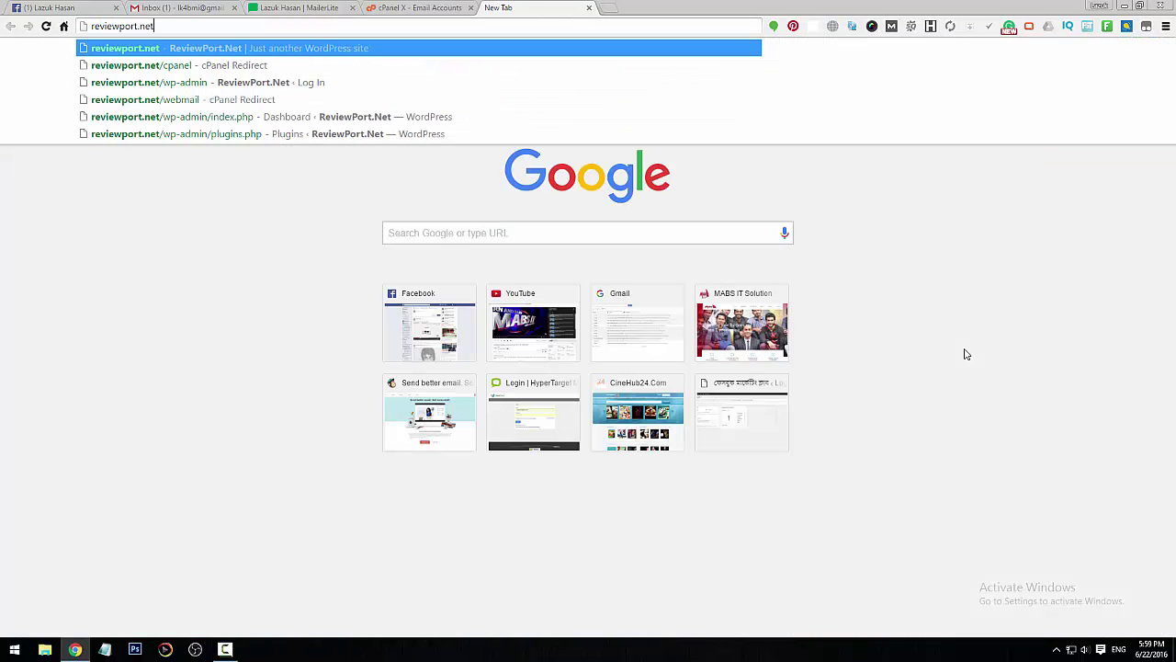
text(/webmail)
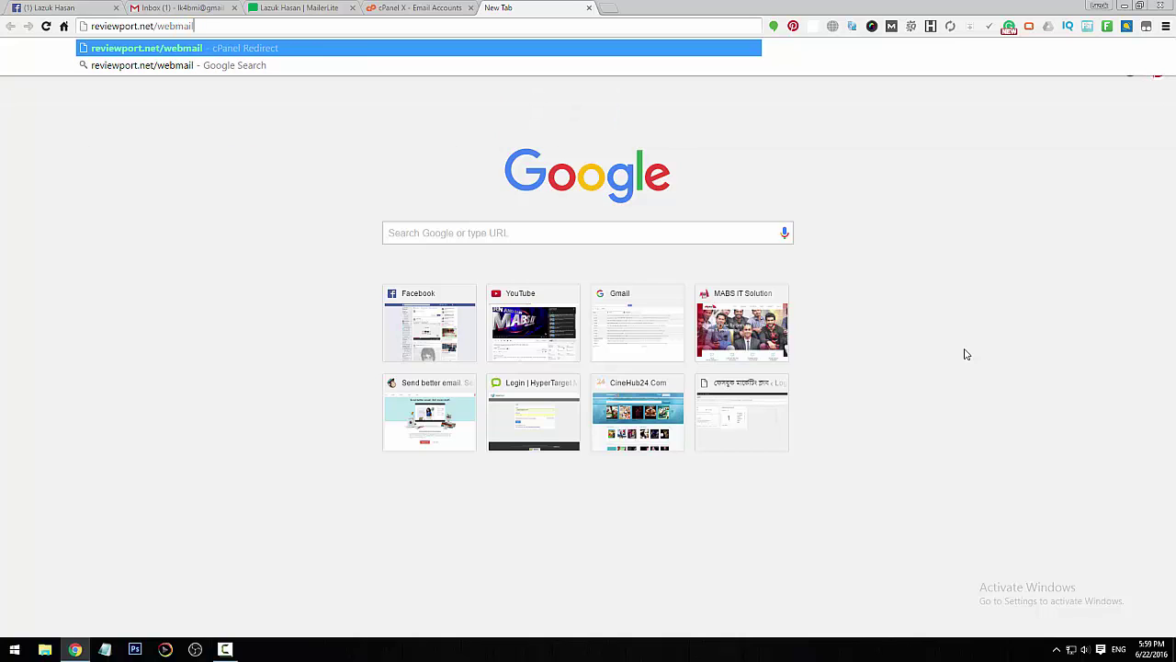
key(Return)
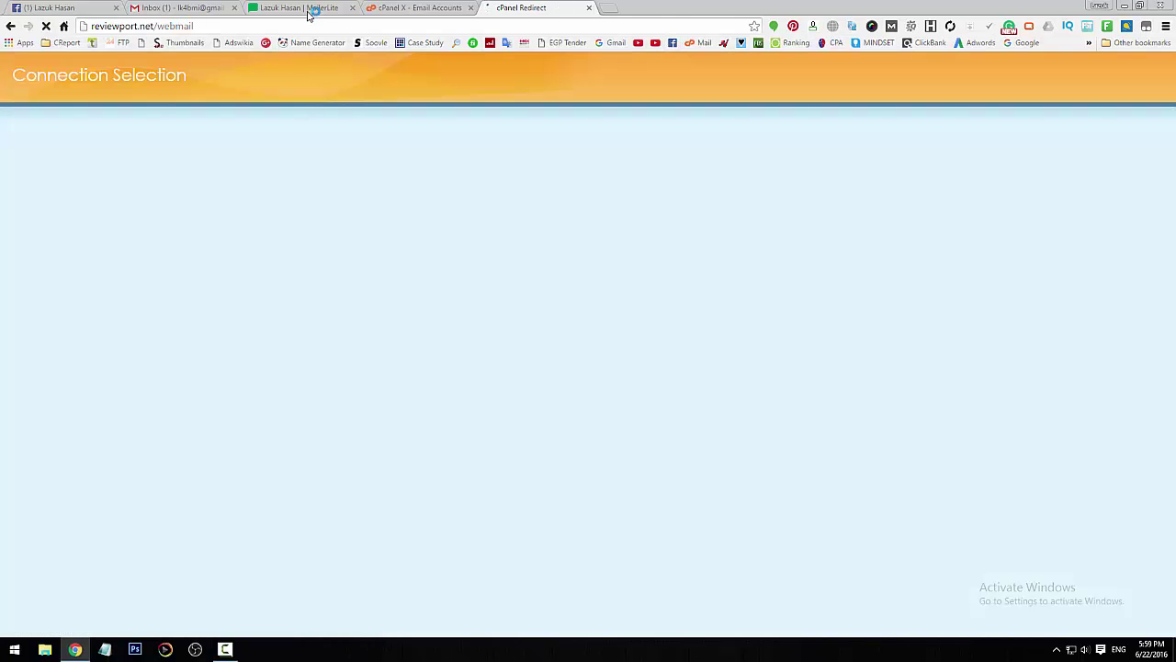
click(309, 13)
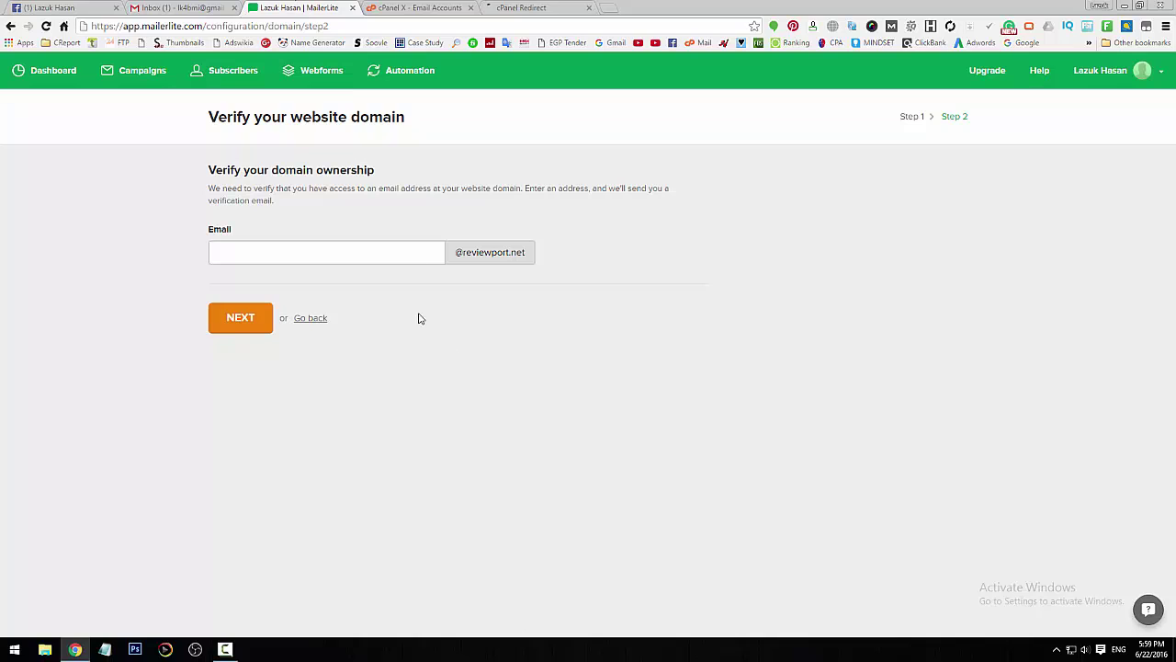
click(374, 249)
text(mail)
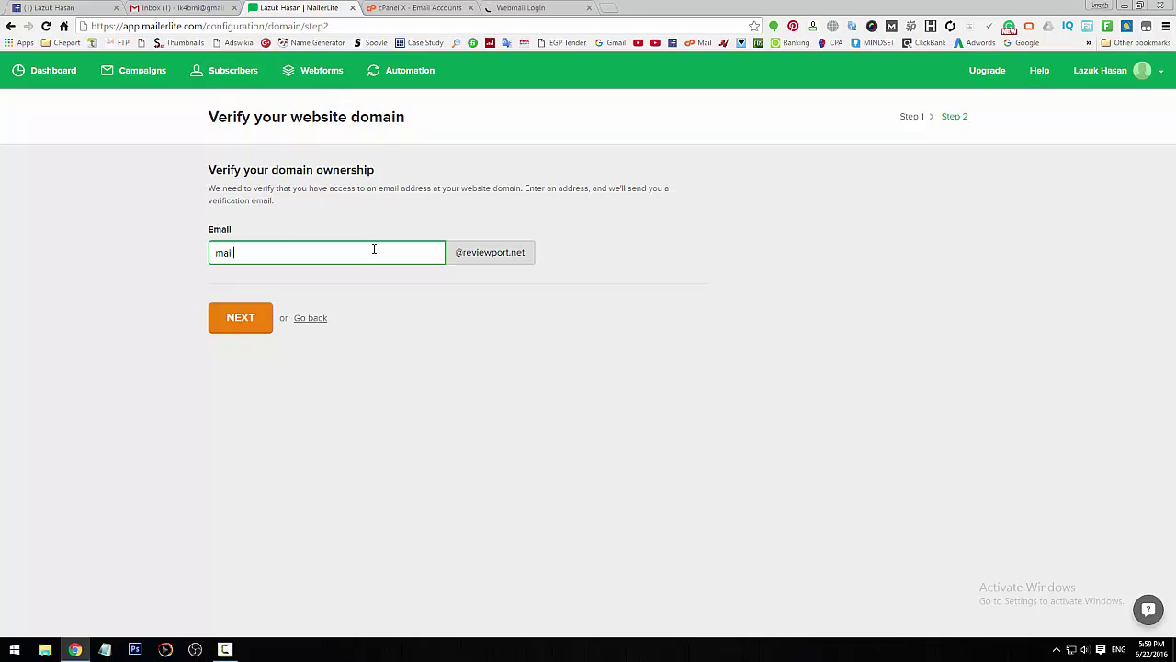
key(BackSpace)
key(ctrl+v)
key(BackSpace)
key(BackSpace)
key(BackSpace)
key(BackSpace)
- Log in to Webmail with the new mailbox address and its password
click(556, 8)
key(ctrl+v)
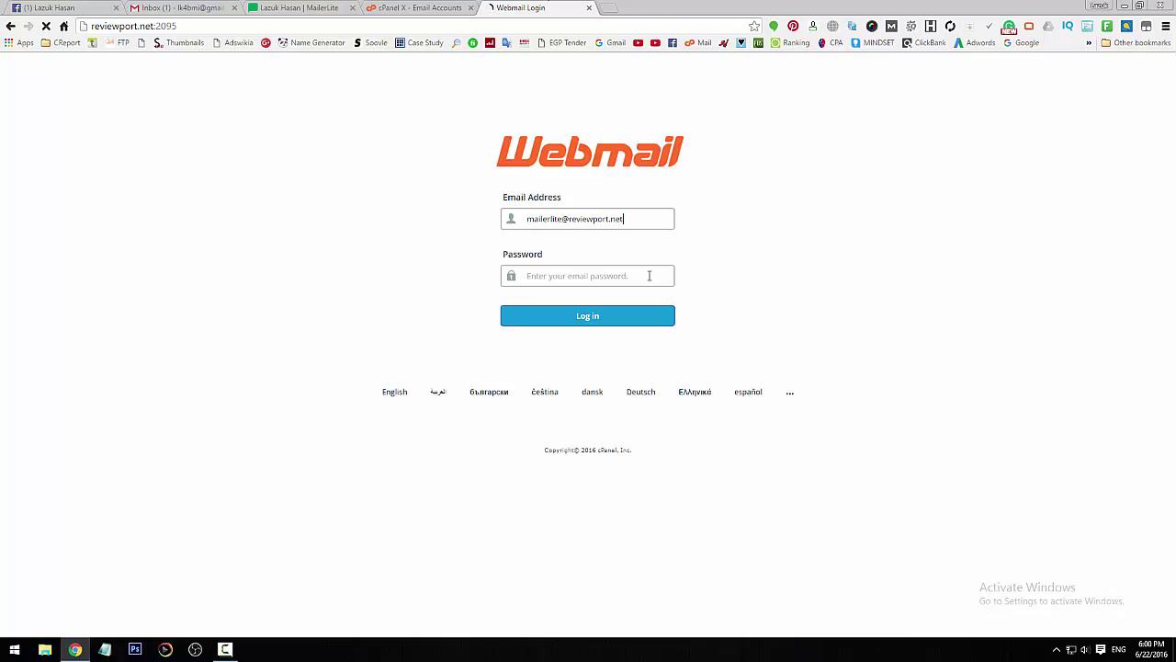
click(620, 277)
text(••••••••)
key(Return)
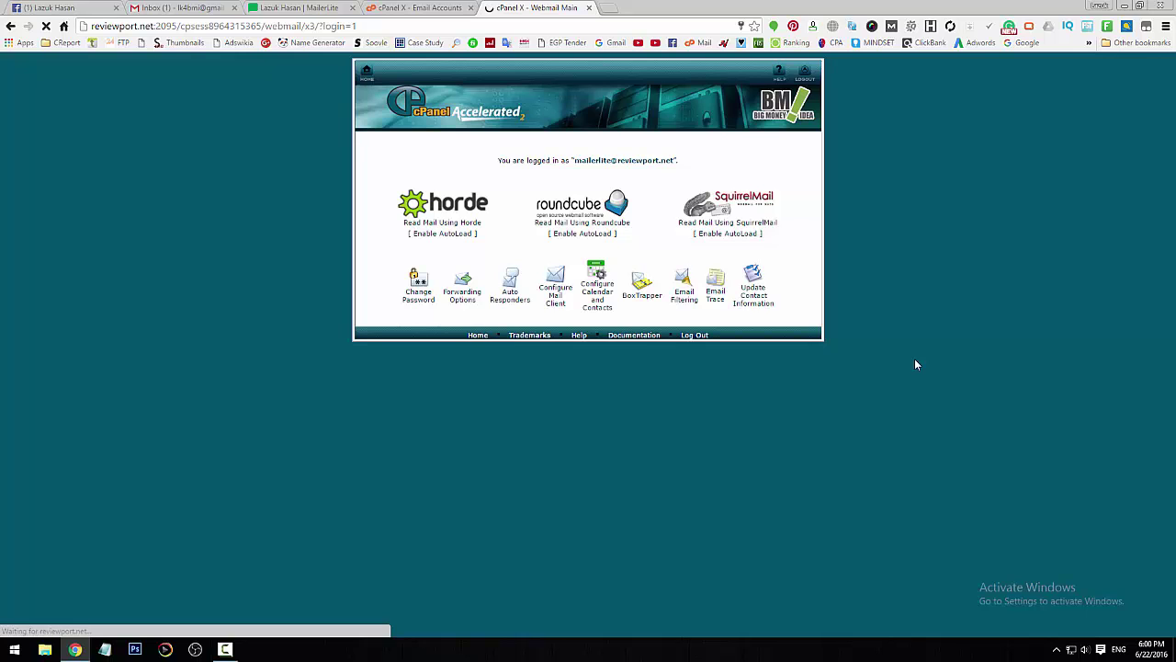
click(303, 7)
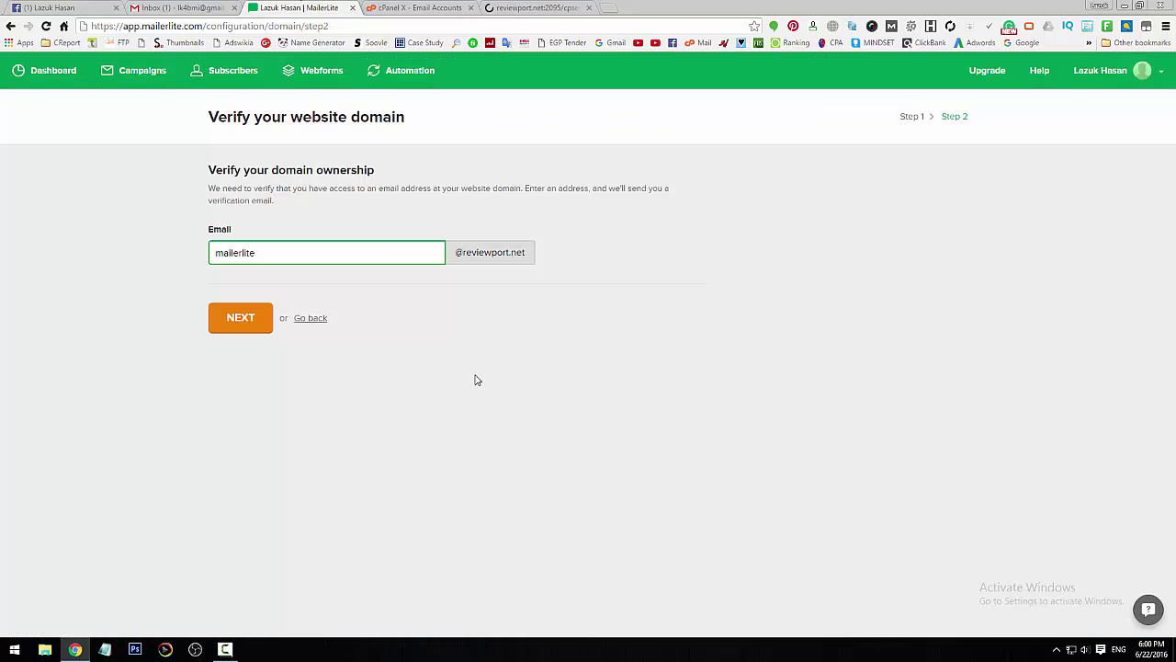
- Have MailerLite send the verification email, then refresh the Roundcube inbox repeatedly for it
click(248, 323)
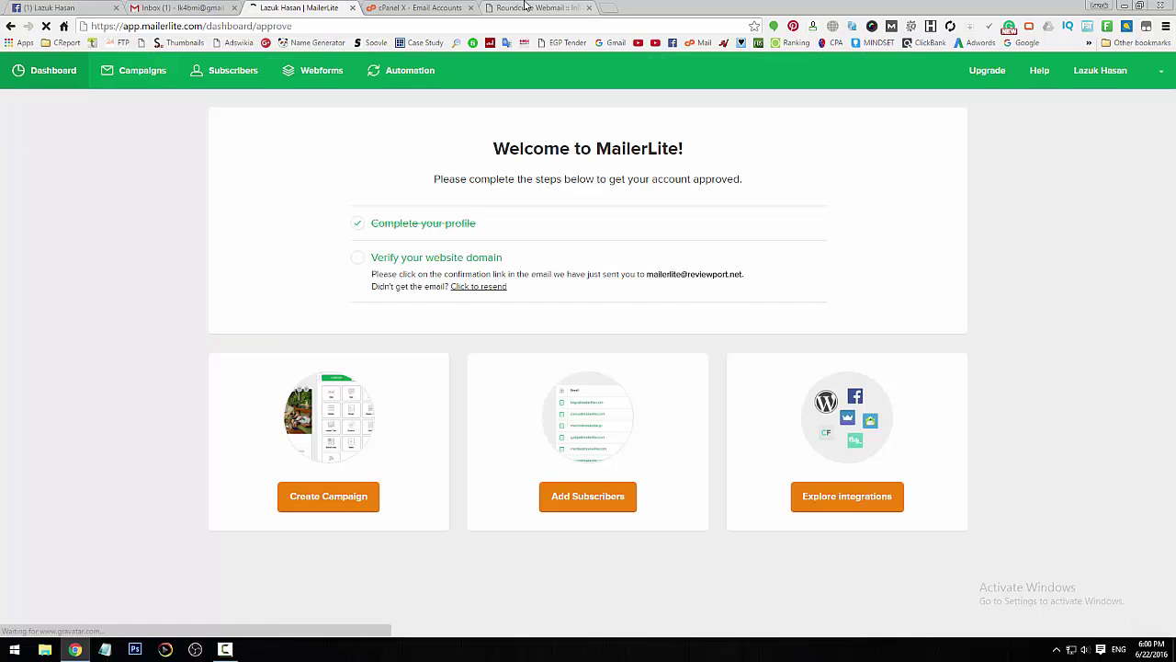
key(ctrl+Tab)
key(ctrl+Tab)
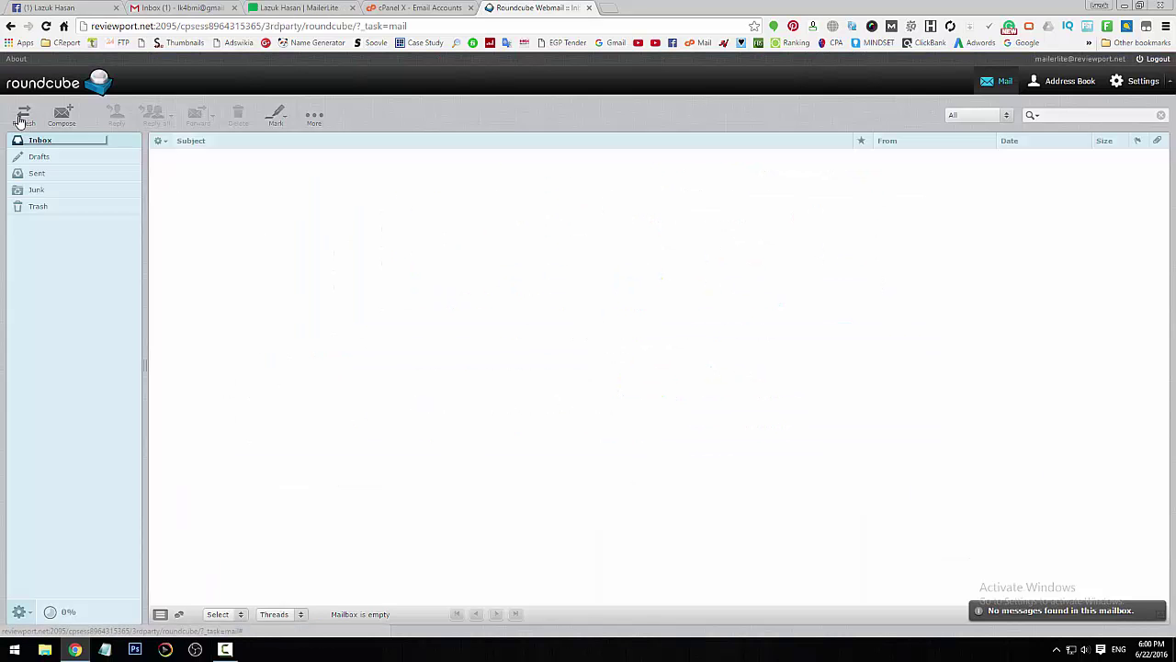
click(20, 120)
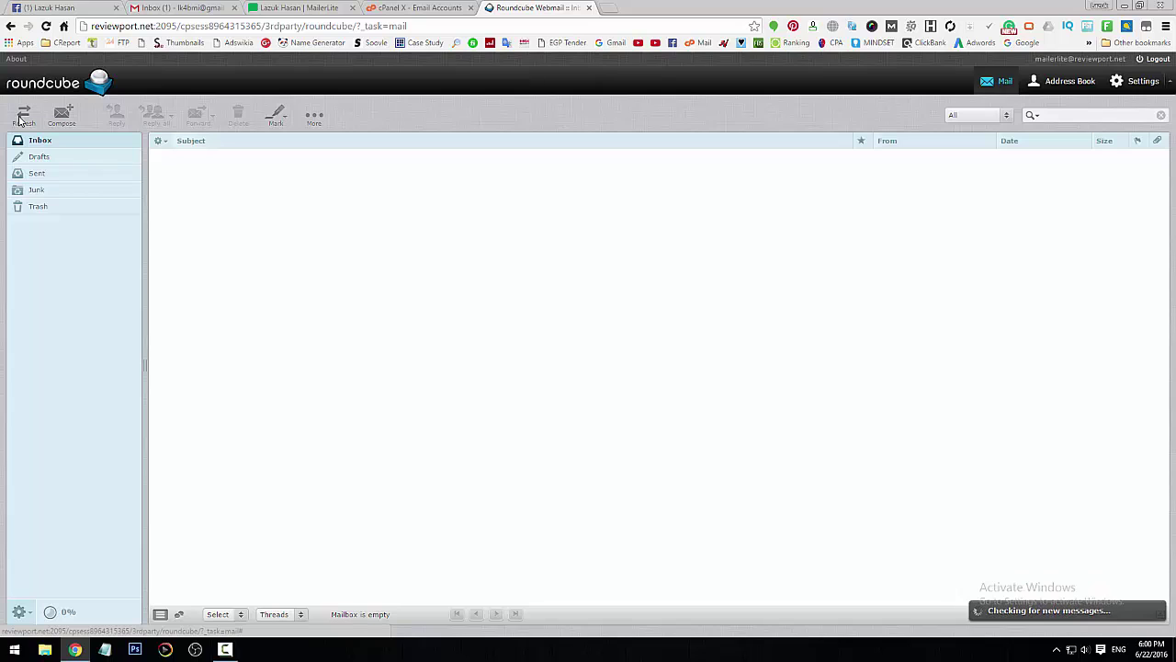
click(21, 119)
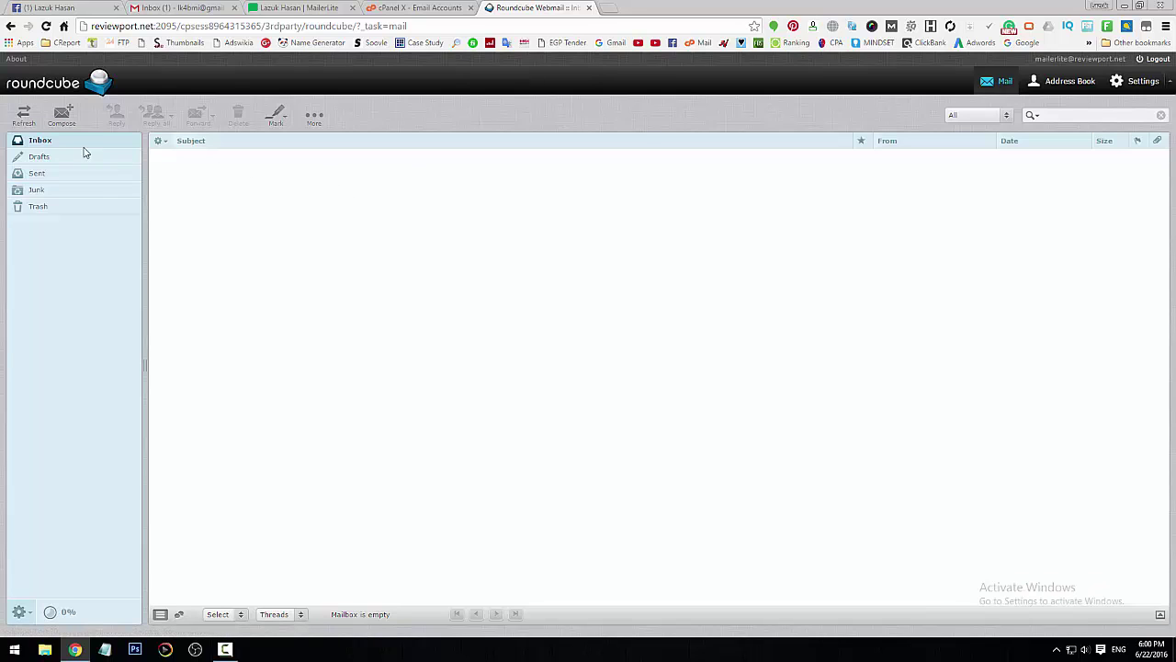
click(21, 116)
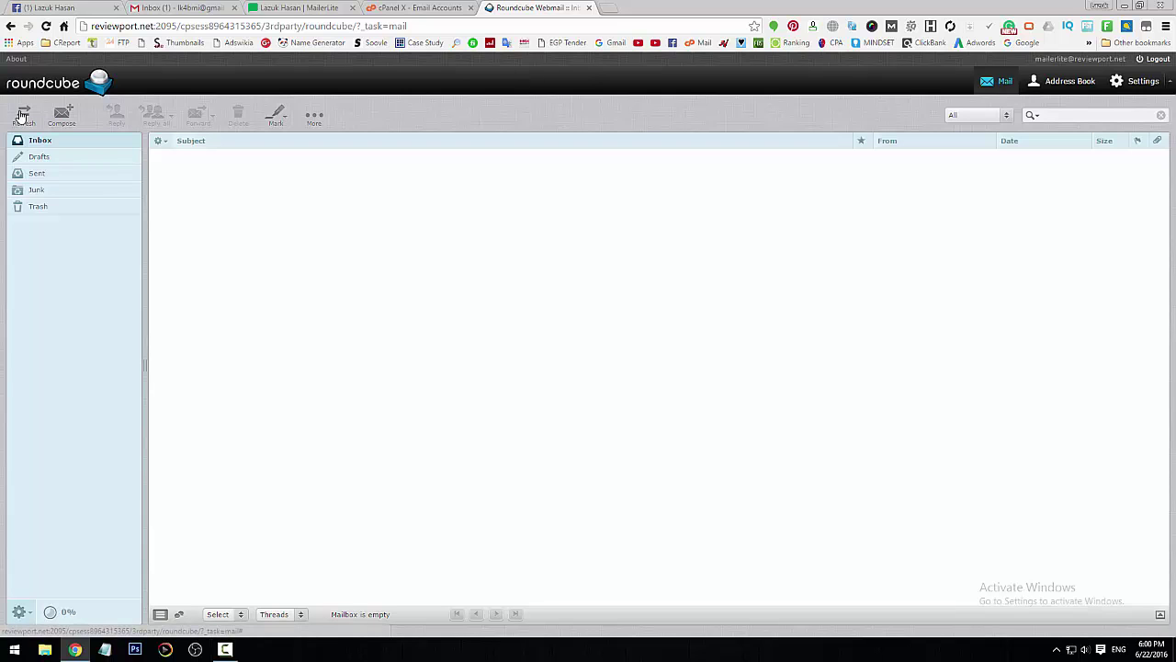
click(21, 116)
- Look through the MailerLite account dropdown options, then dismiss them
click(294, 10)
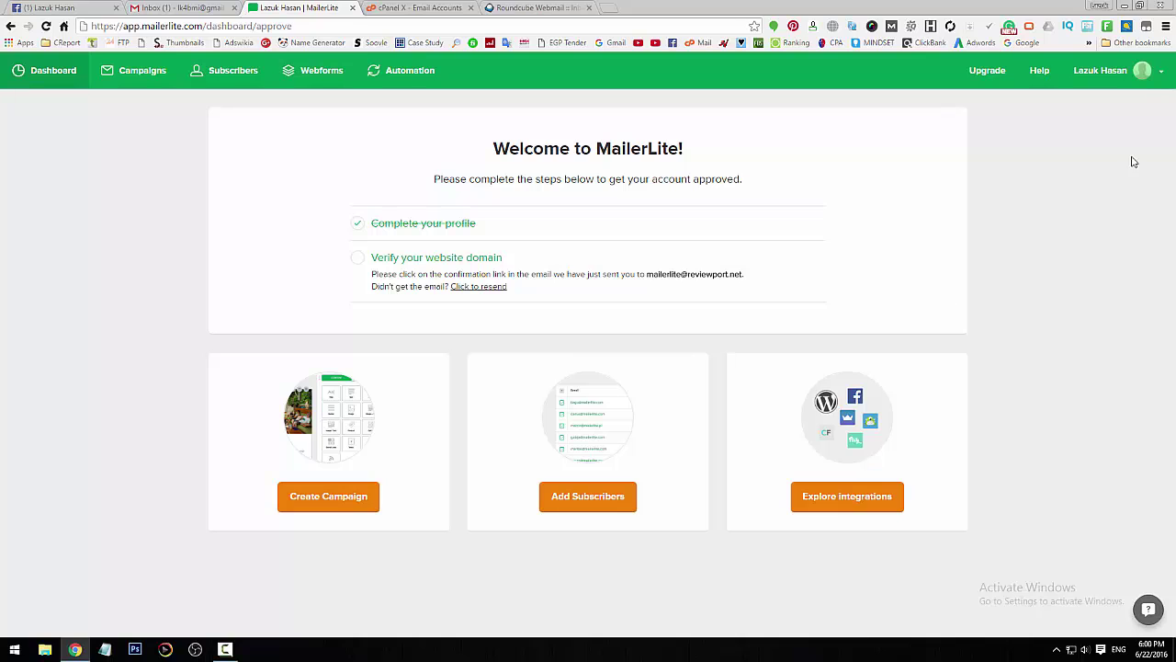
click(1153, 77)
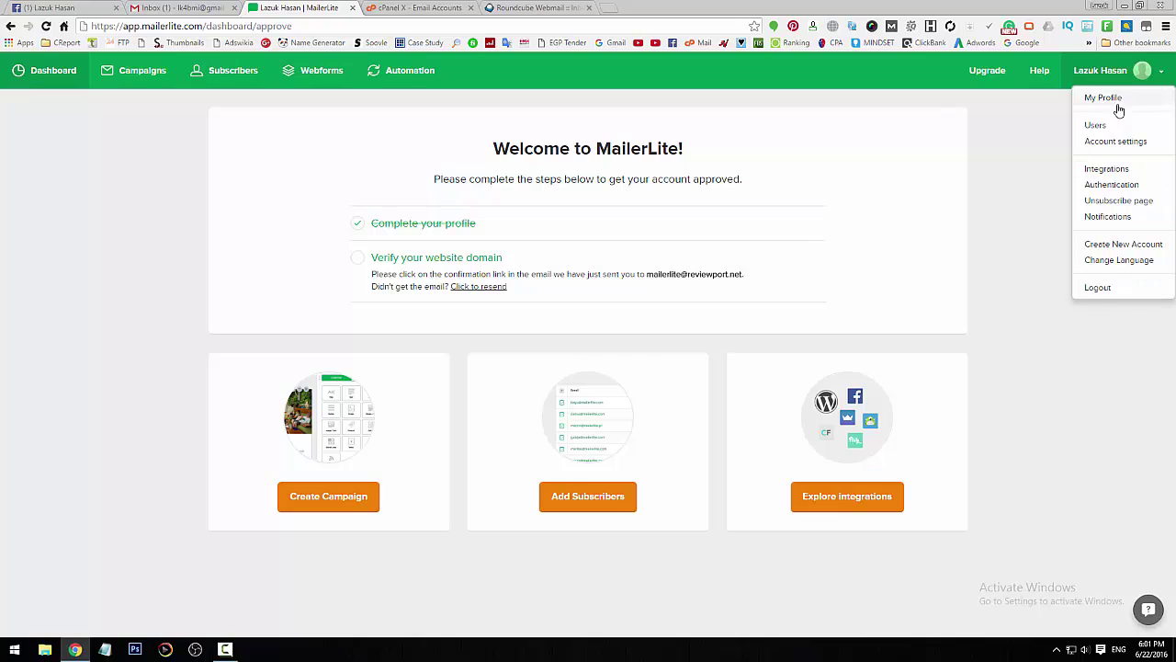
click(1113, 347)
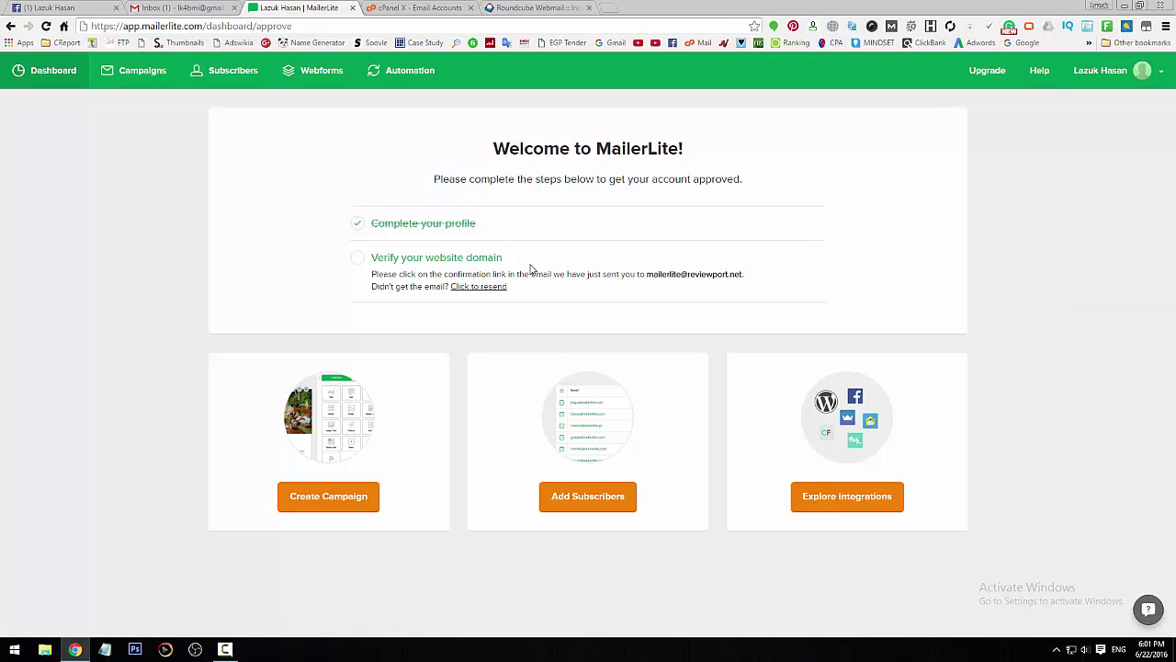
- Refresh Roundcube, open 'Please Confirm Your Email Address' and follow CONFIRM MY EMAIL ADDRESS
click(533, 7)
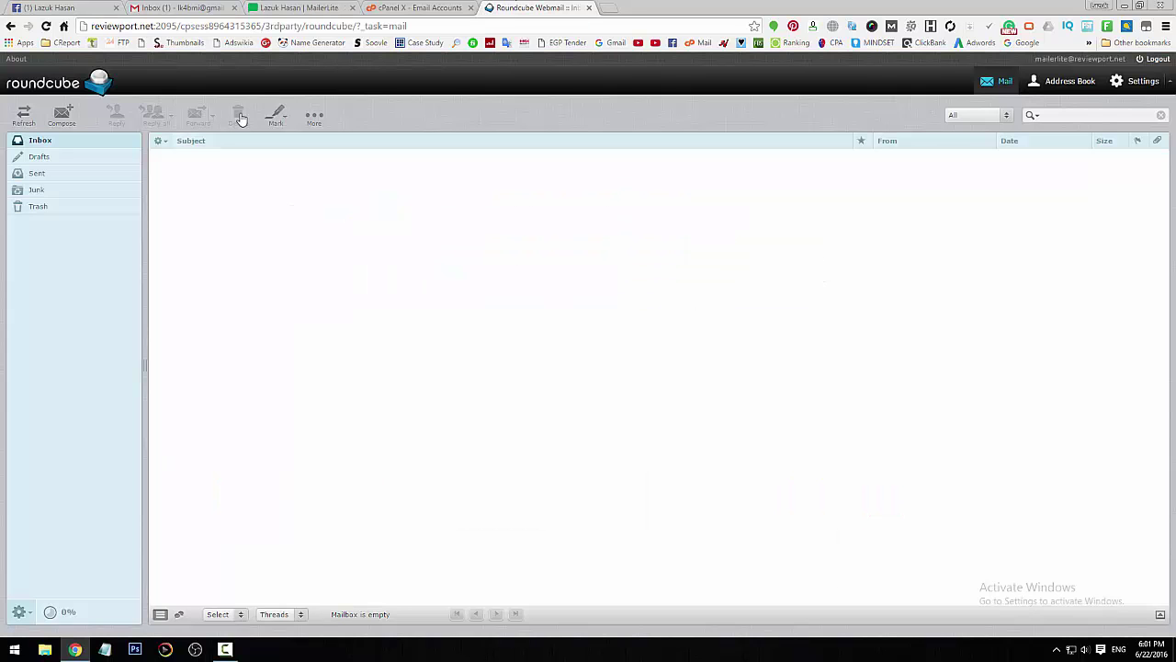
click(18, 114)
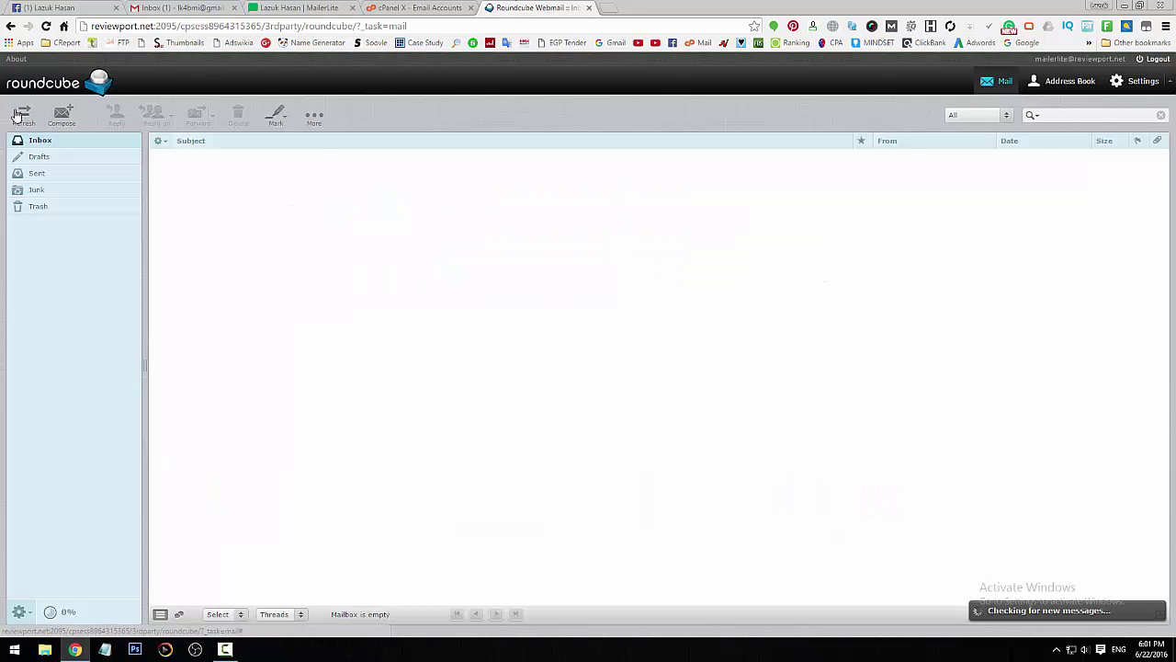
double_click(463, 158)
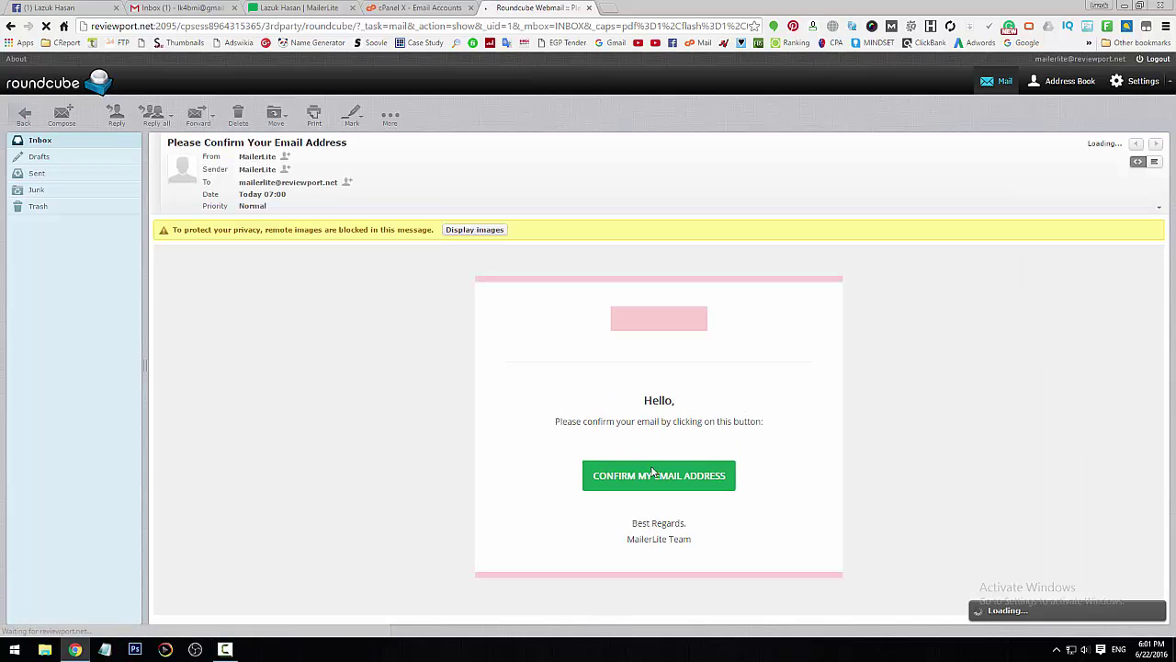
click(660, 484)
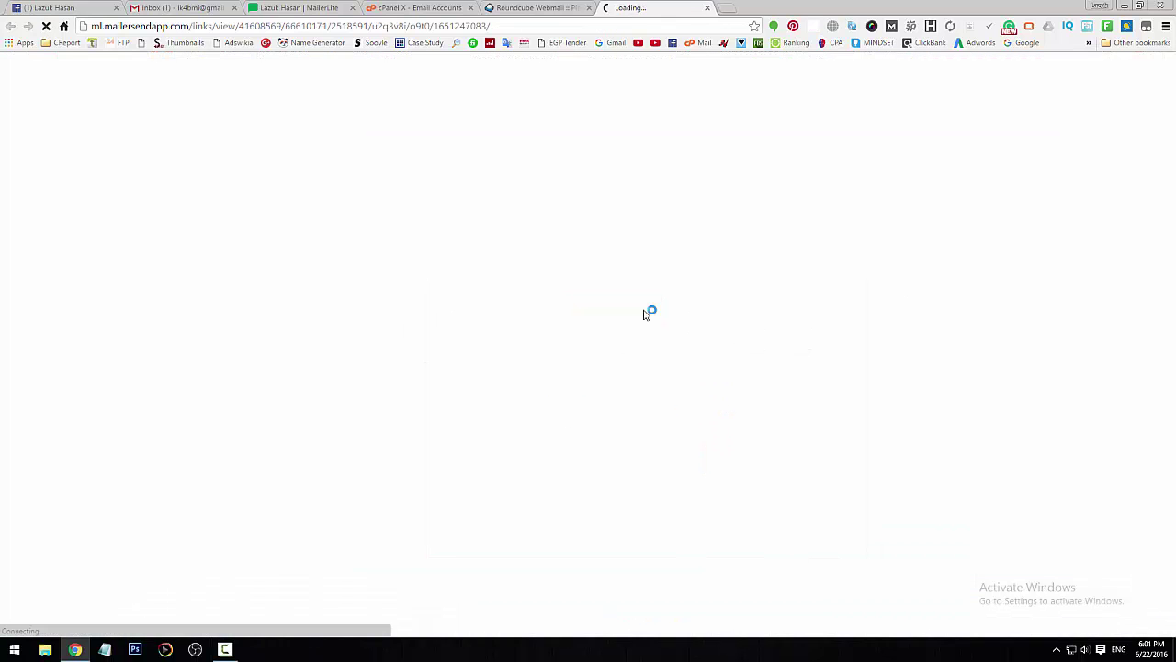